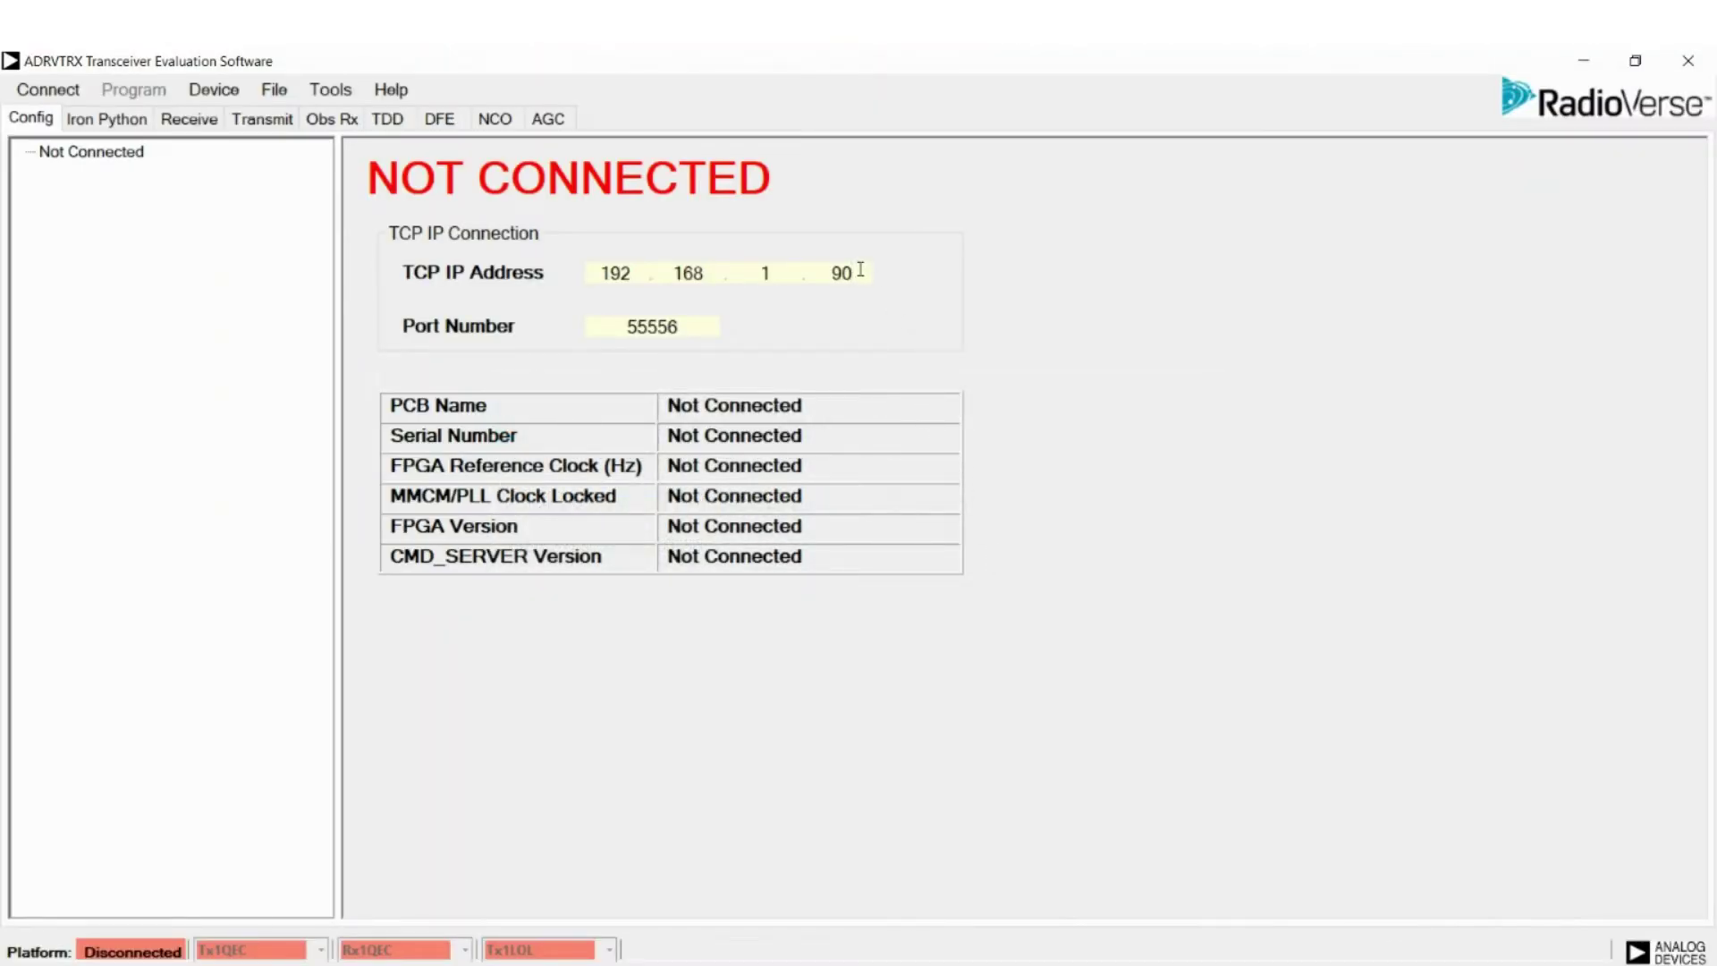
Connect to the board, select the 50_nonLinkSharing profile and open its Initialization page
click(49, 92)
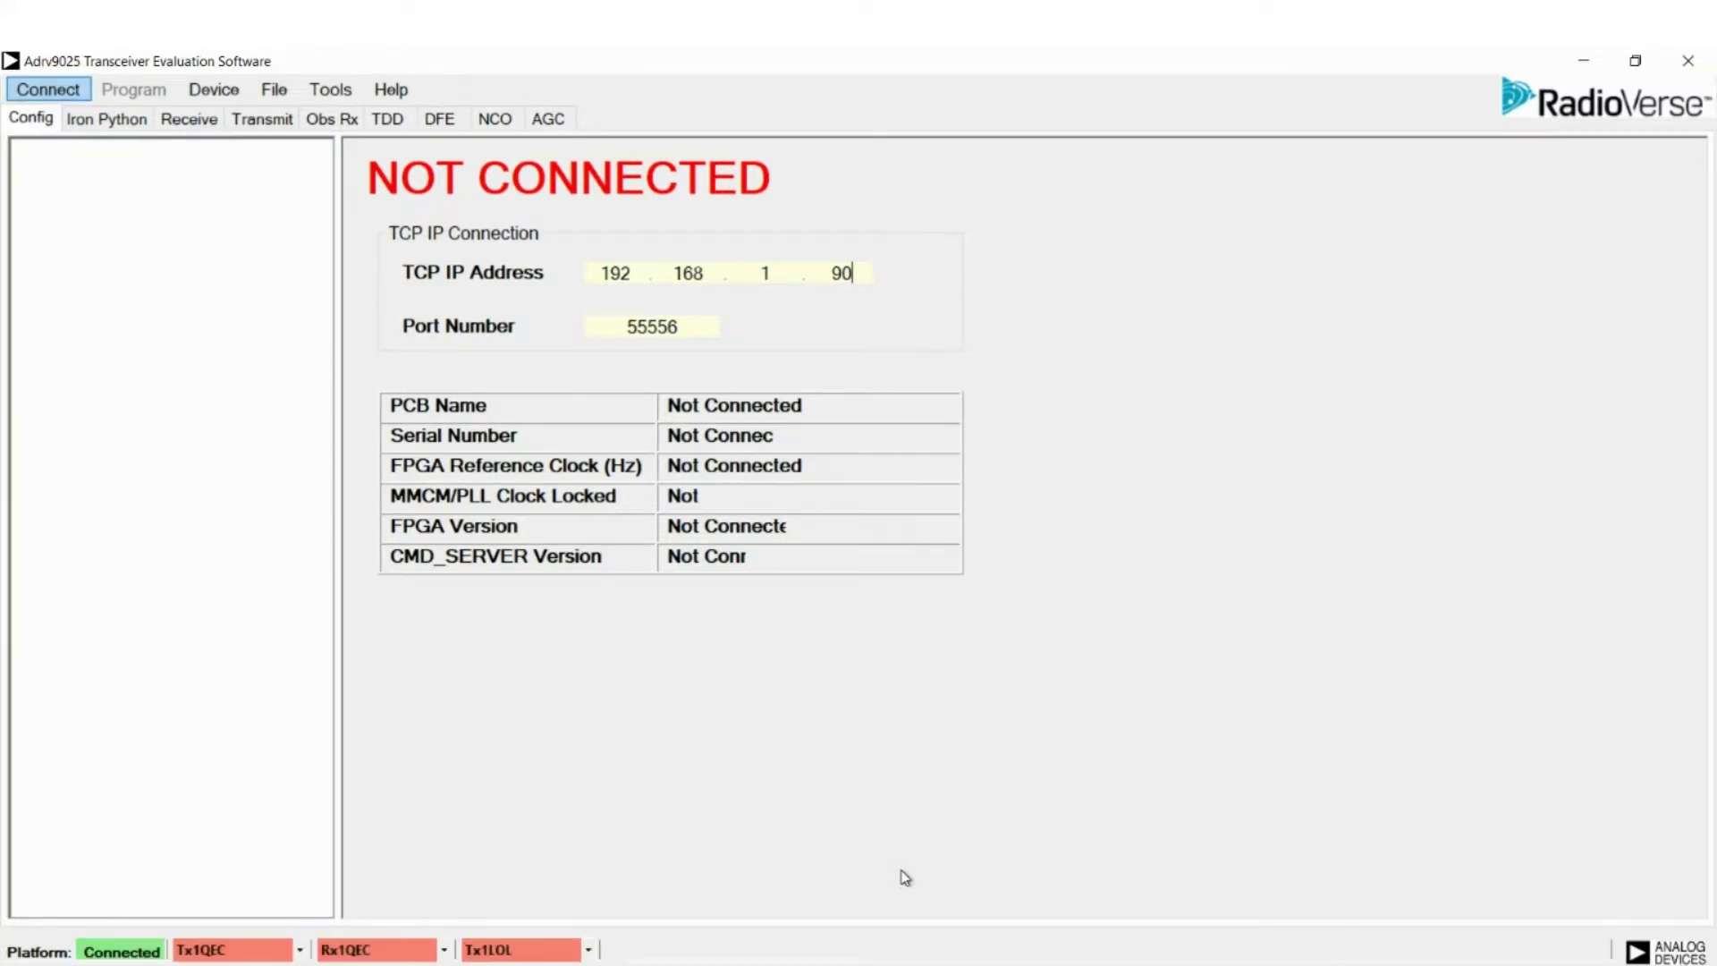
click(194, 264)
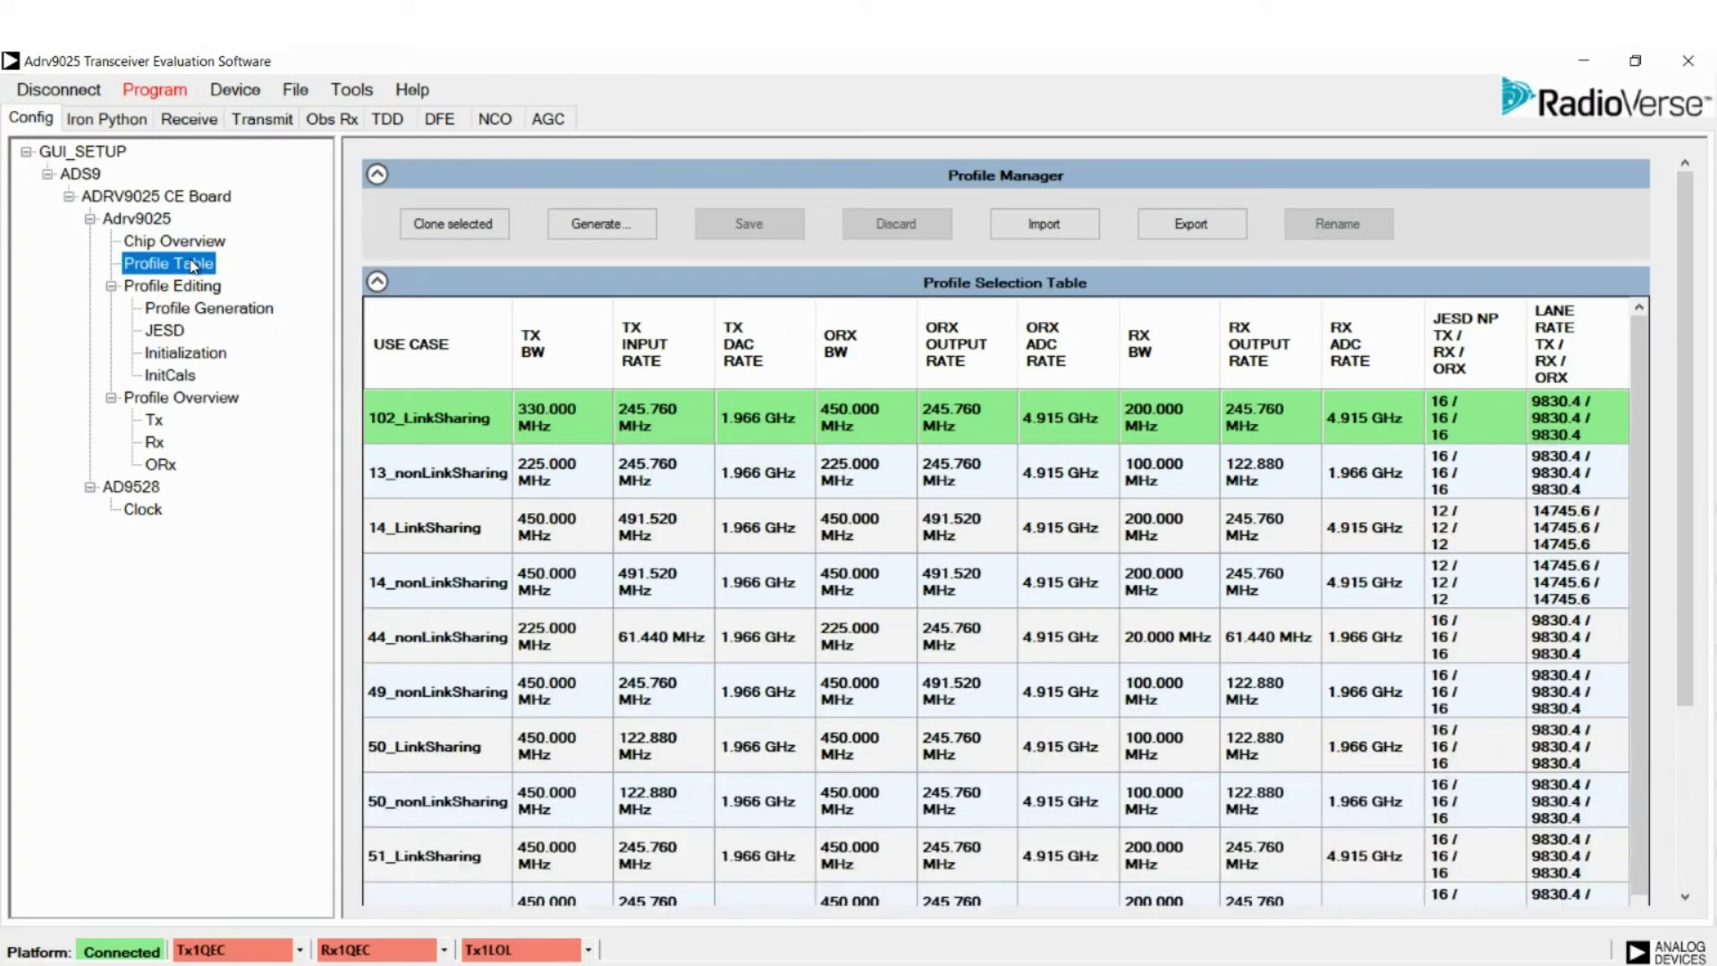
click(457, 801)
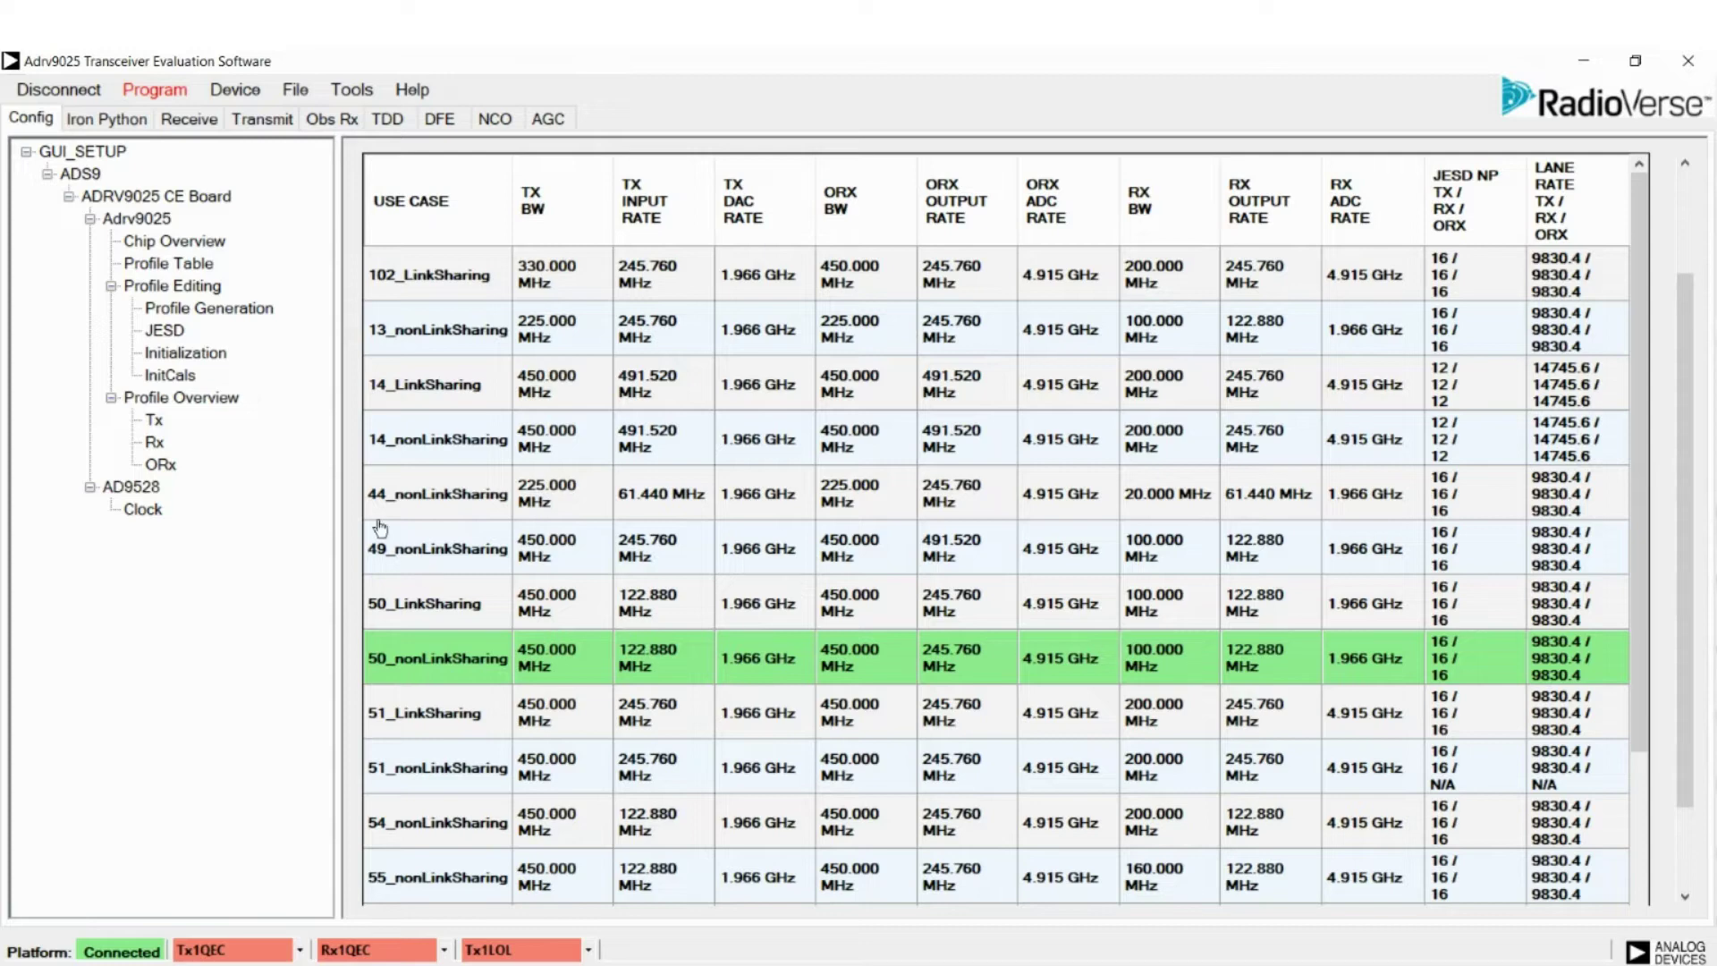
click(204, 354)
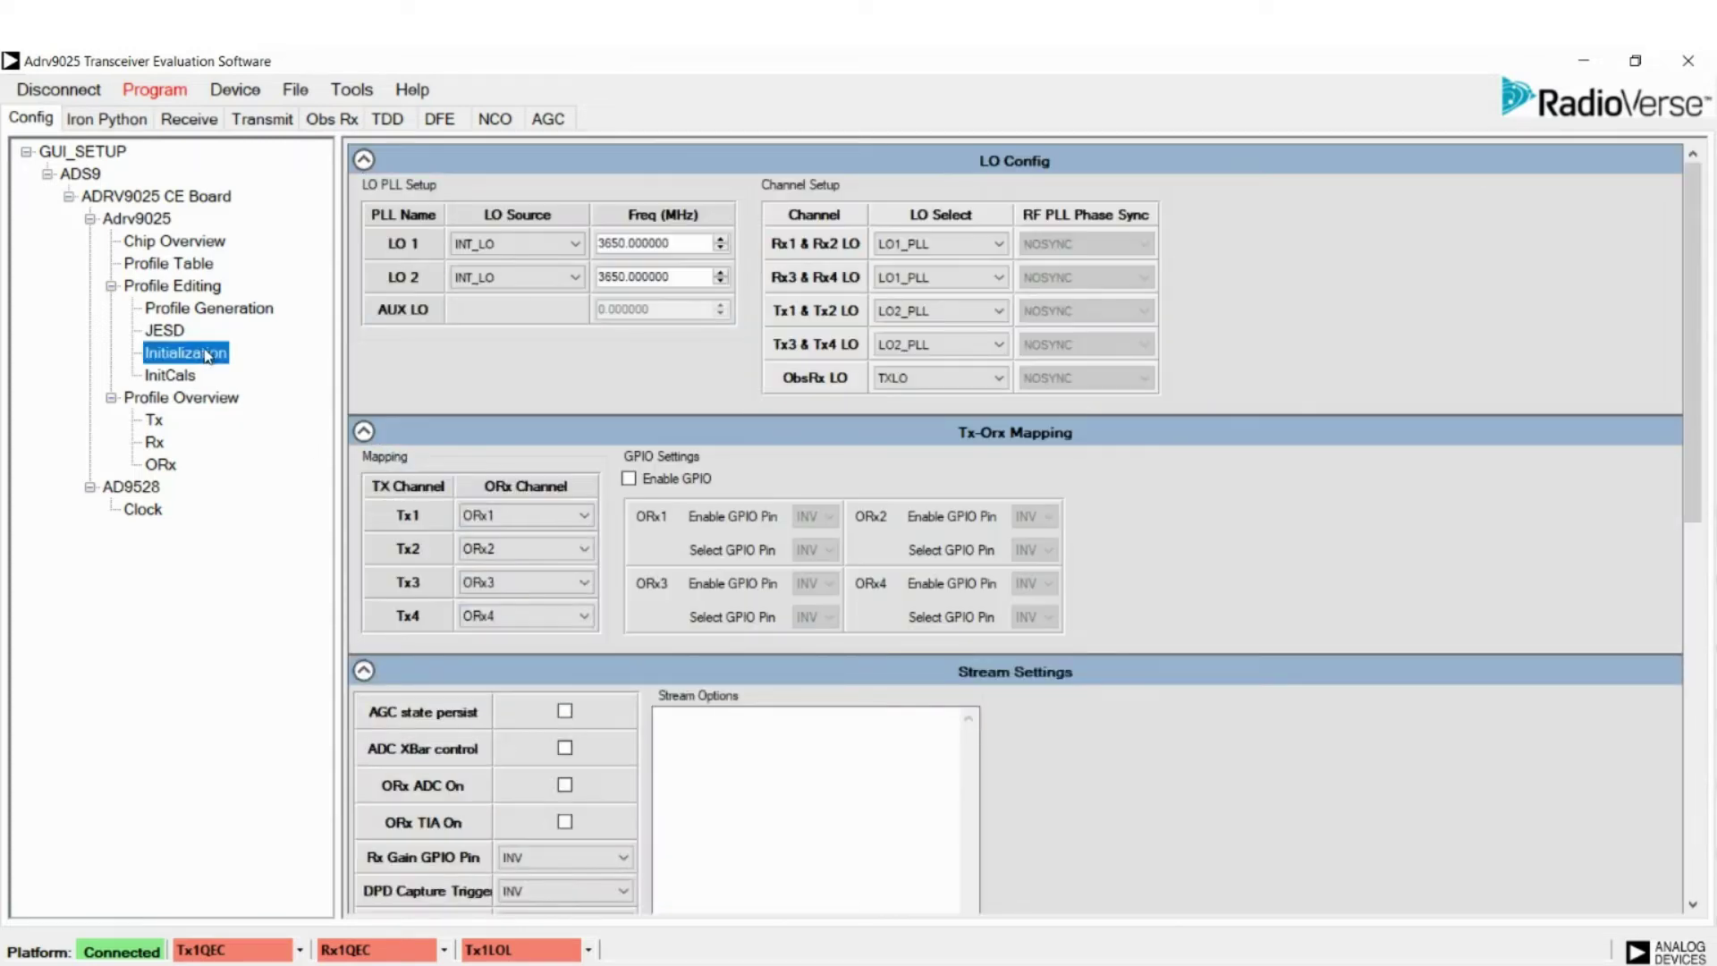
Map Tx1 to observation channel ORx2, then review the InitCals and AD9528 clock pages
click(535, 526)
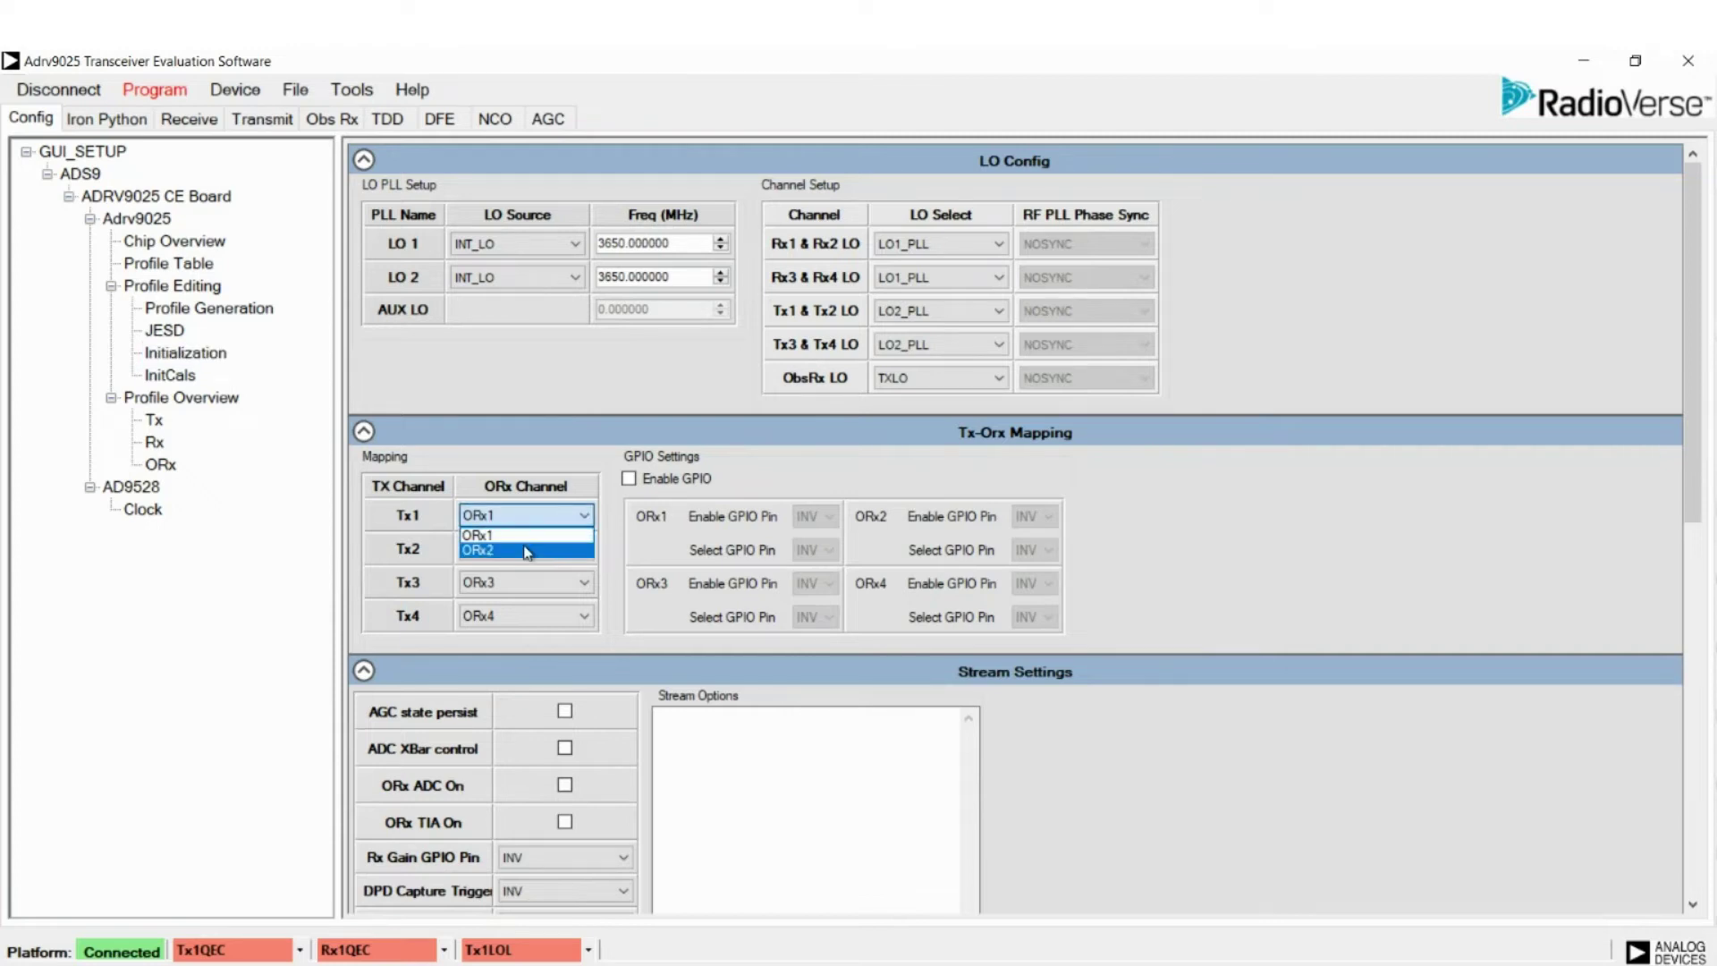
click(523, 546)
click(186, 376)
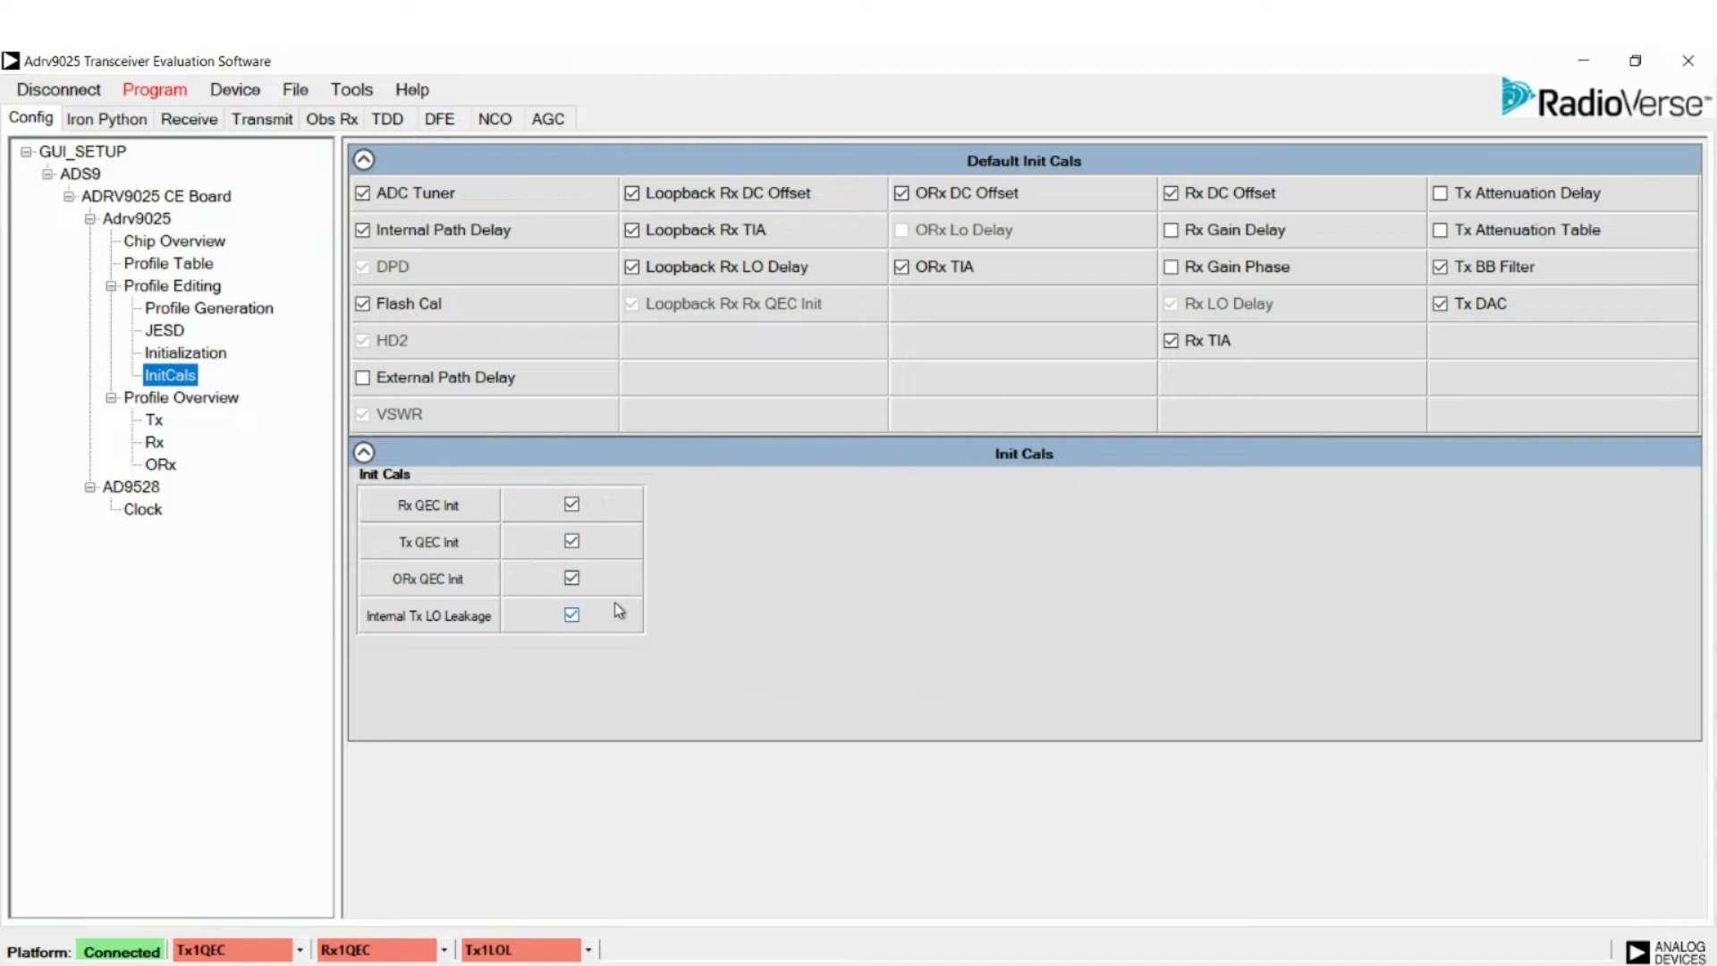
click(145, 517)
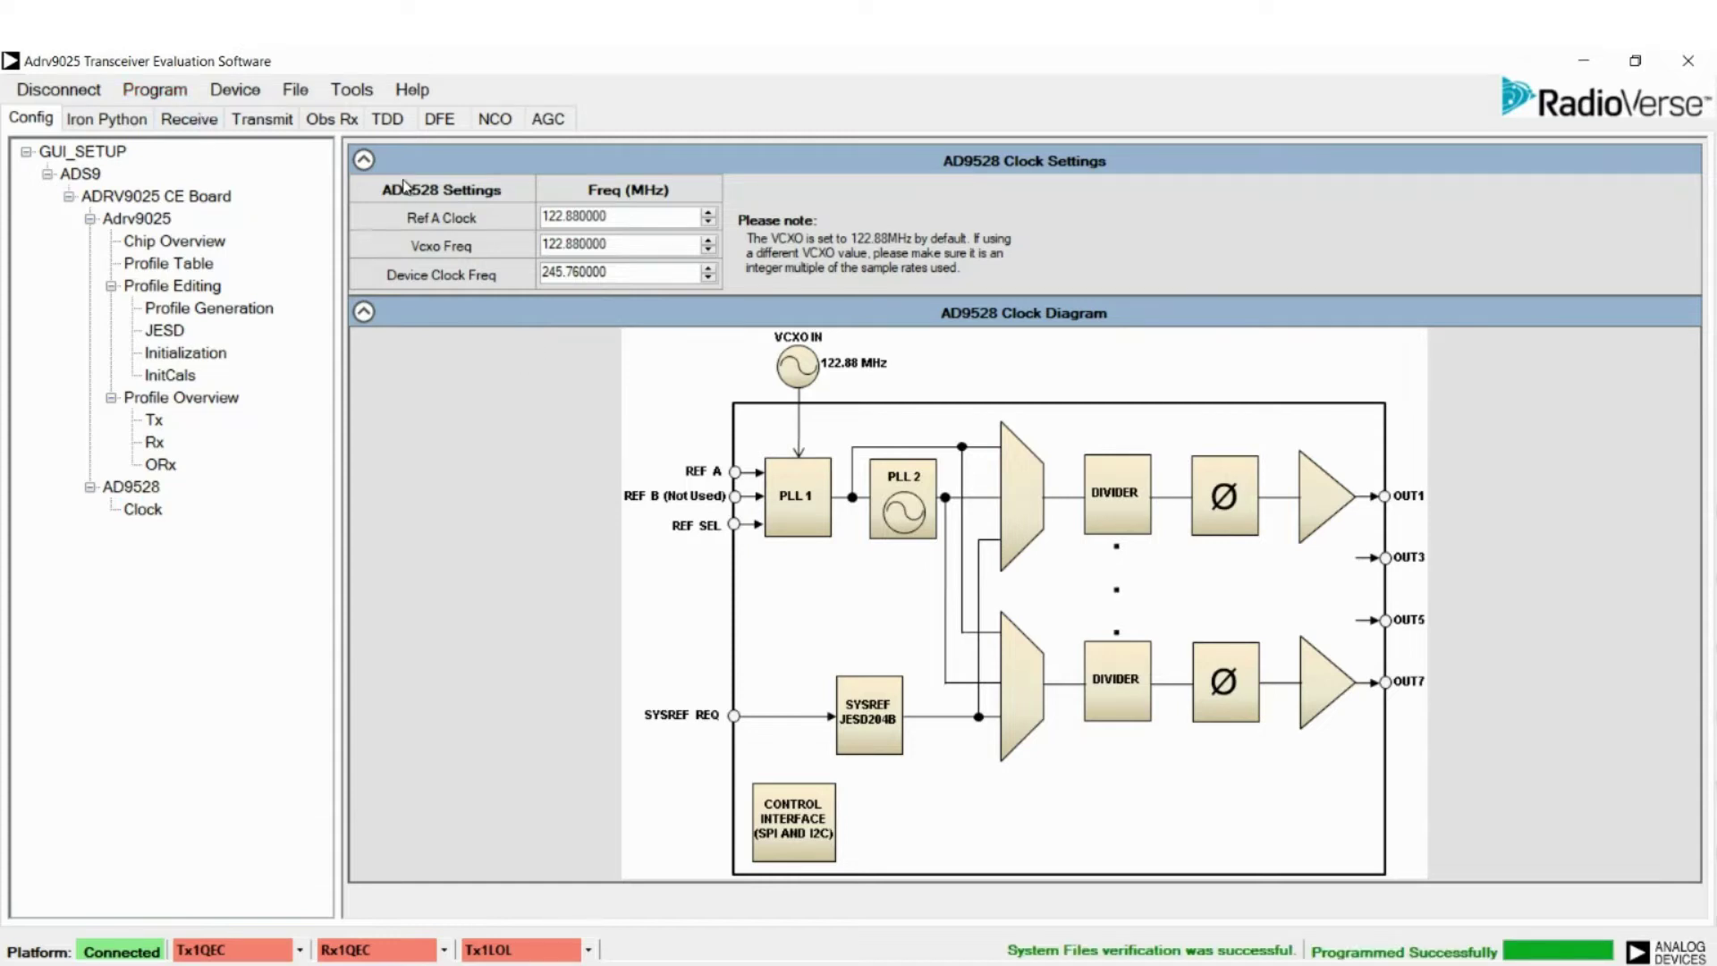
Check the log file, close the Log Window, and switch to the Transmit page
click(295, 90)
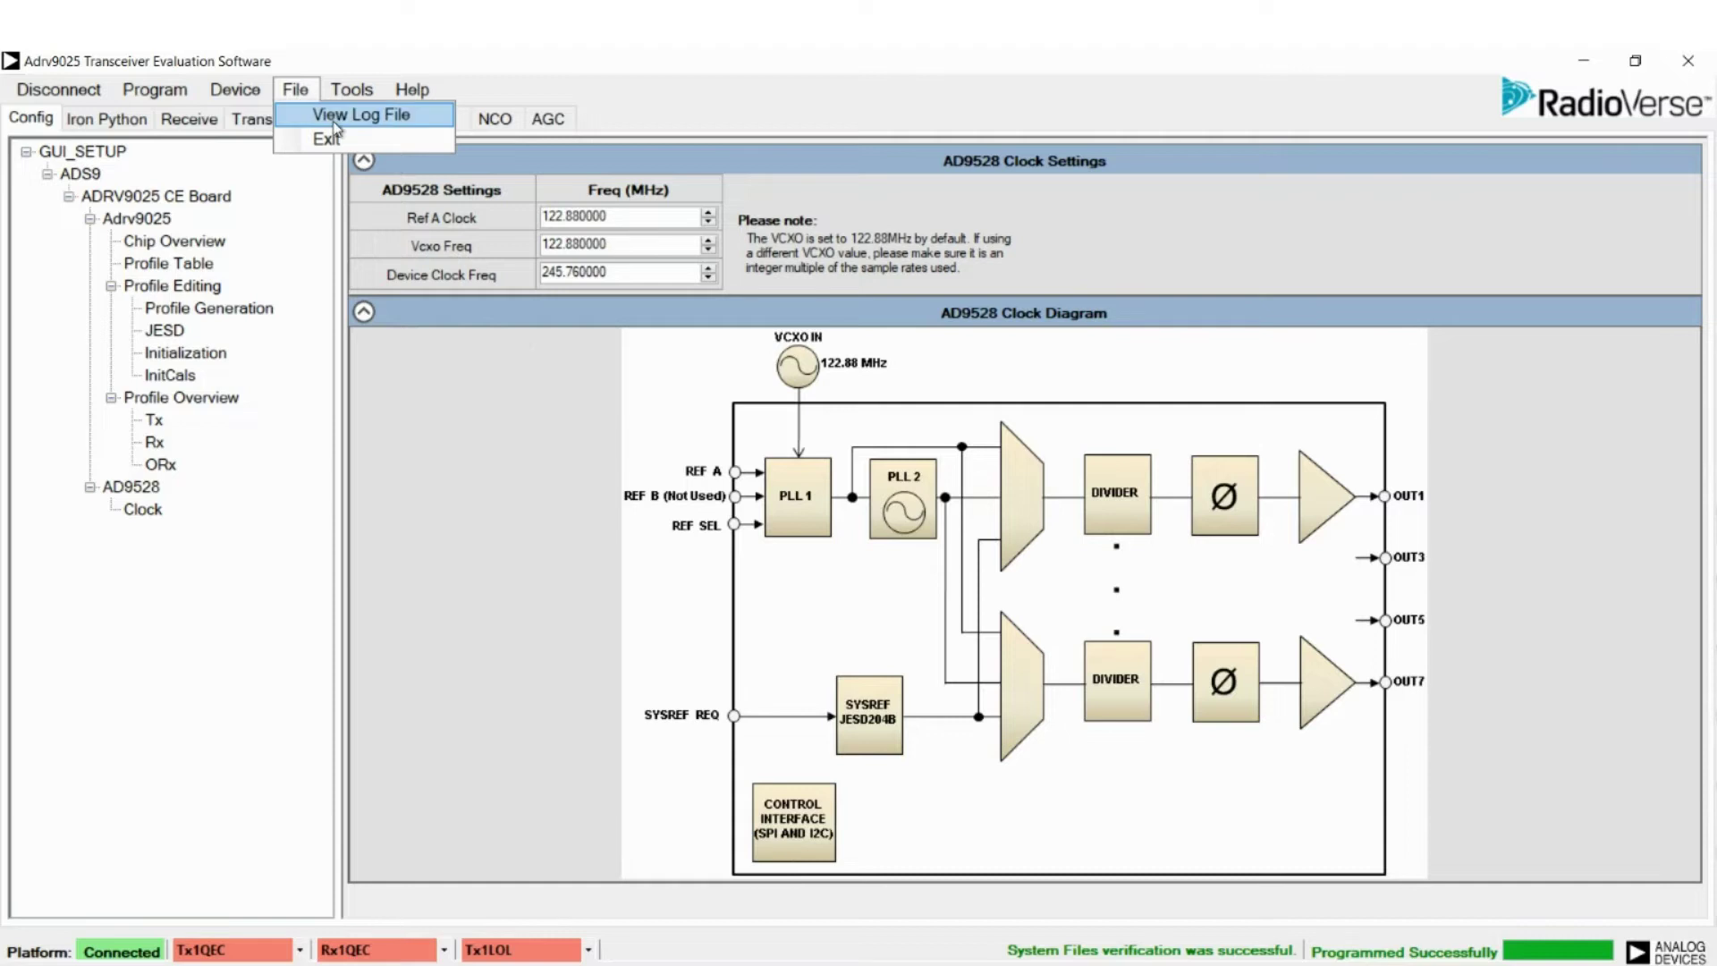
click(326, 118)
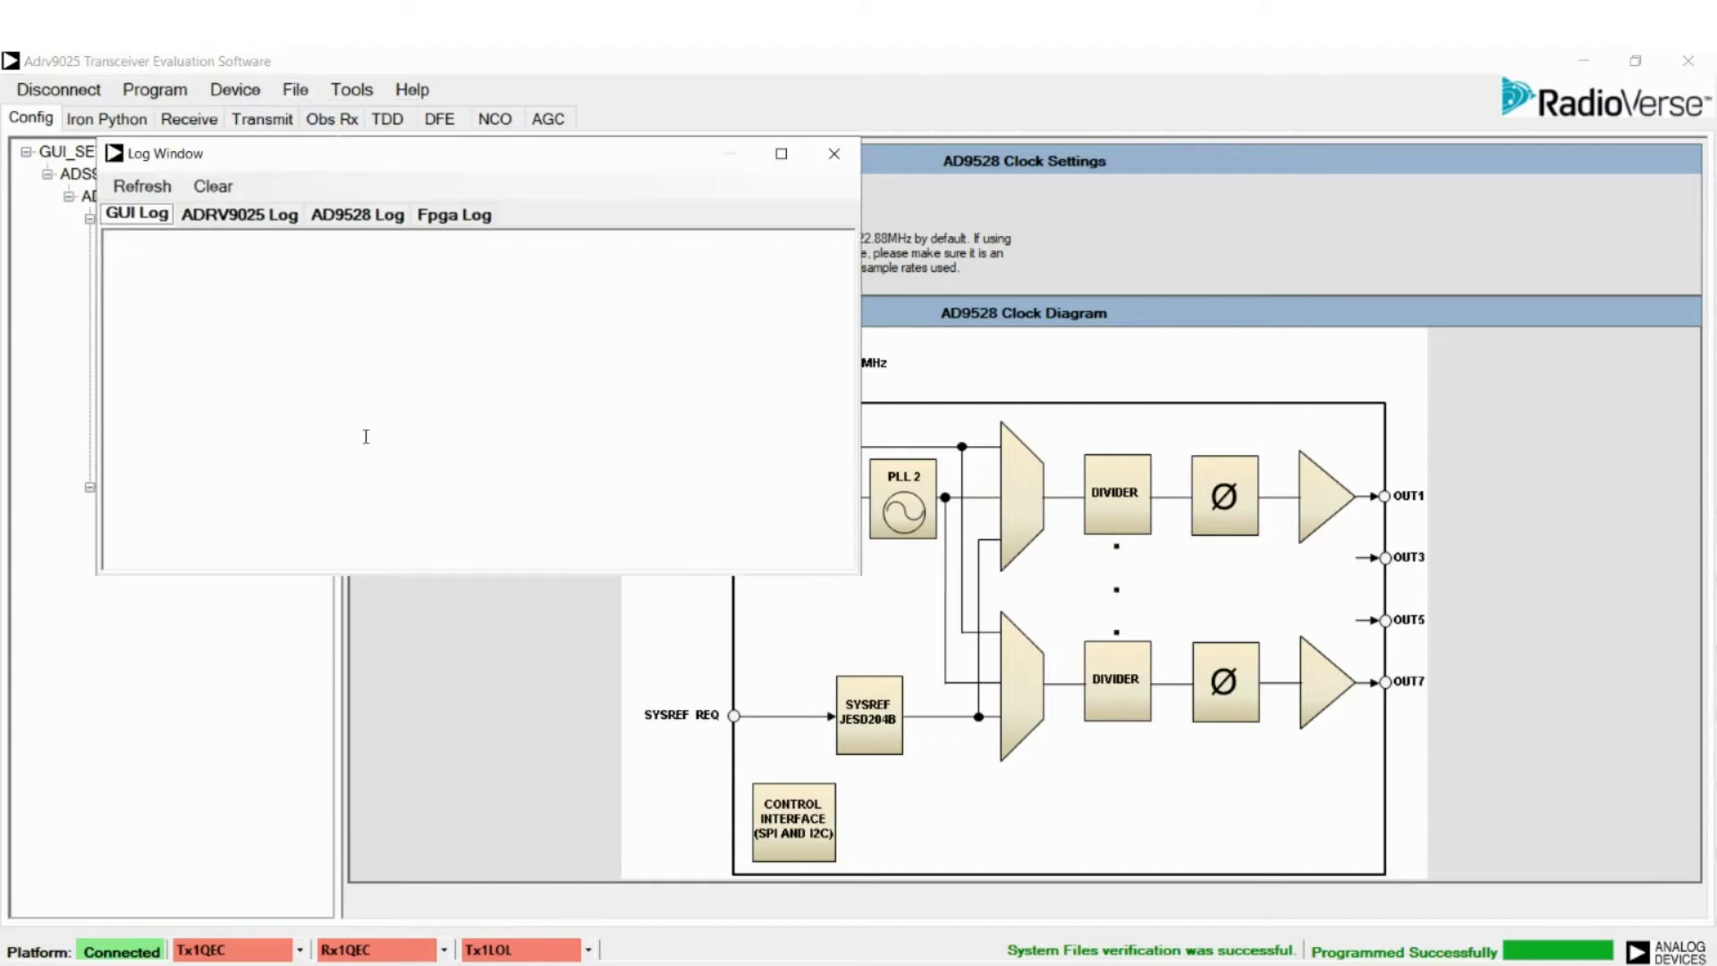
click(834, 155)
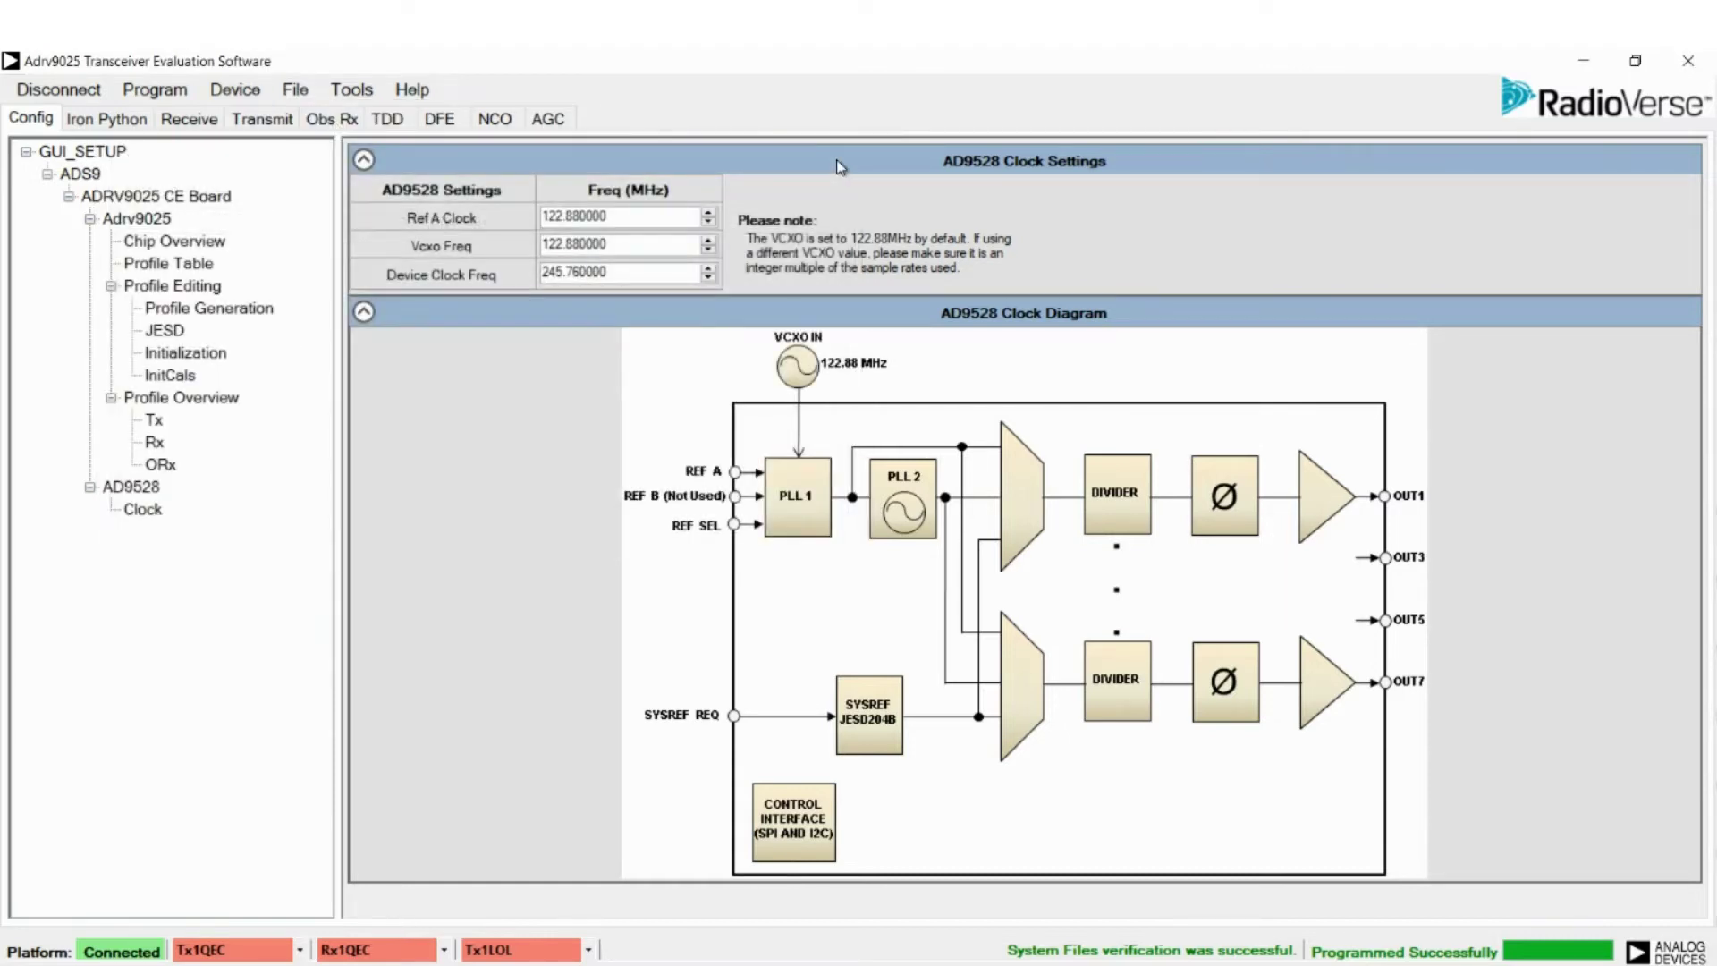
click(268, 129)
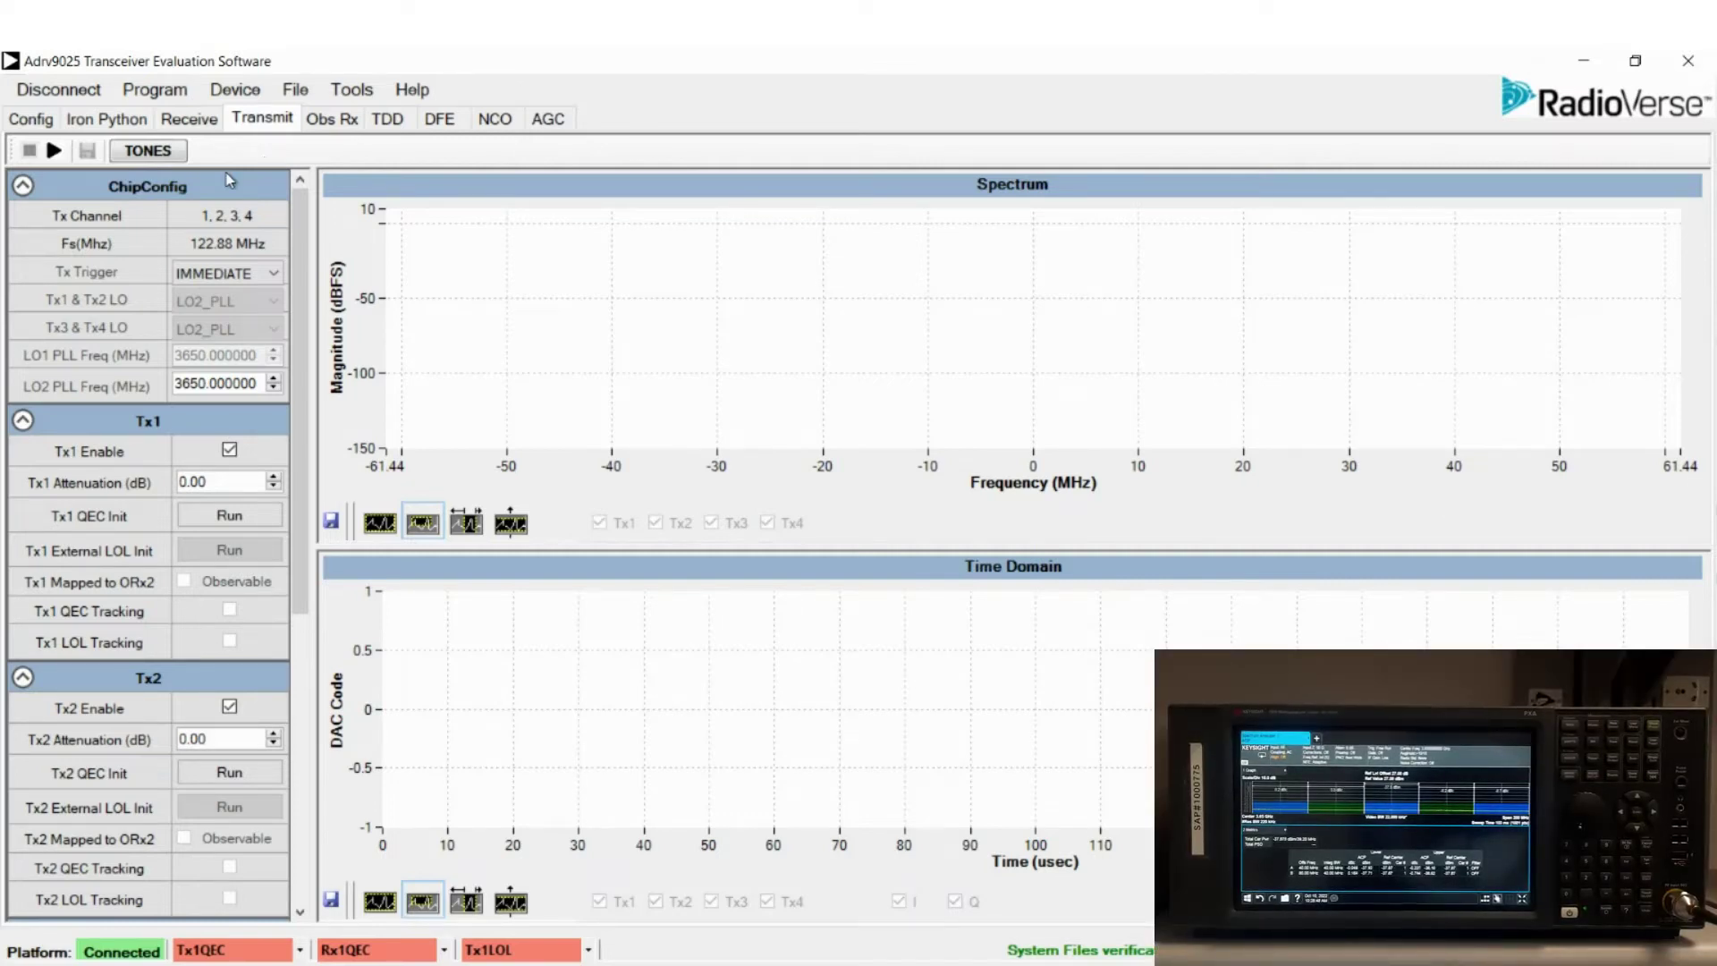
In Tone Parameters, load the NR_DL 40 MHz waveform file for Tx1, Tx2, Tx3 and Tx4
click(148, 150)
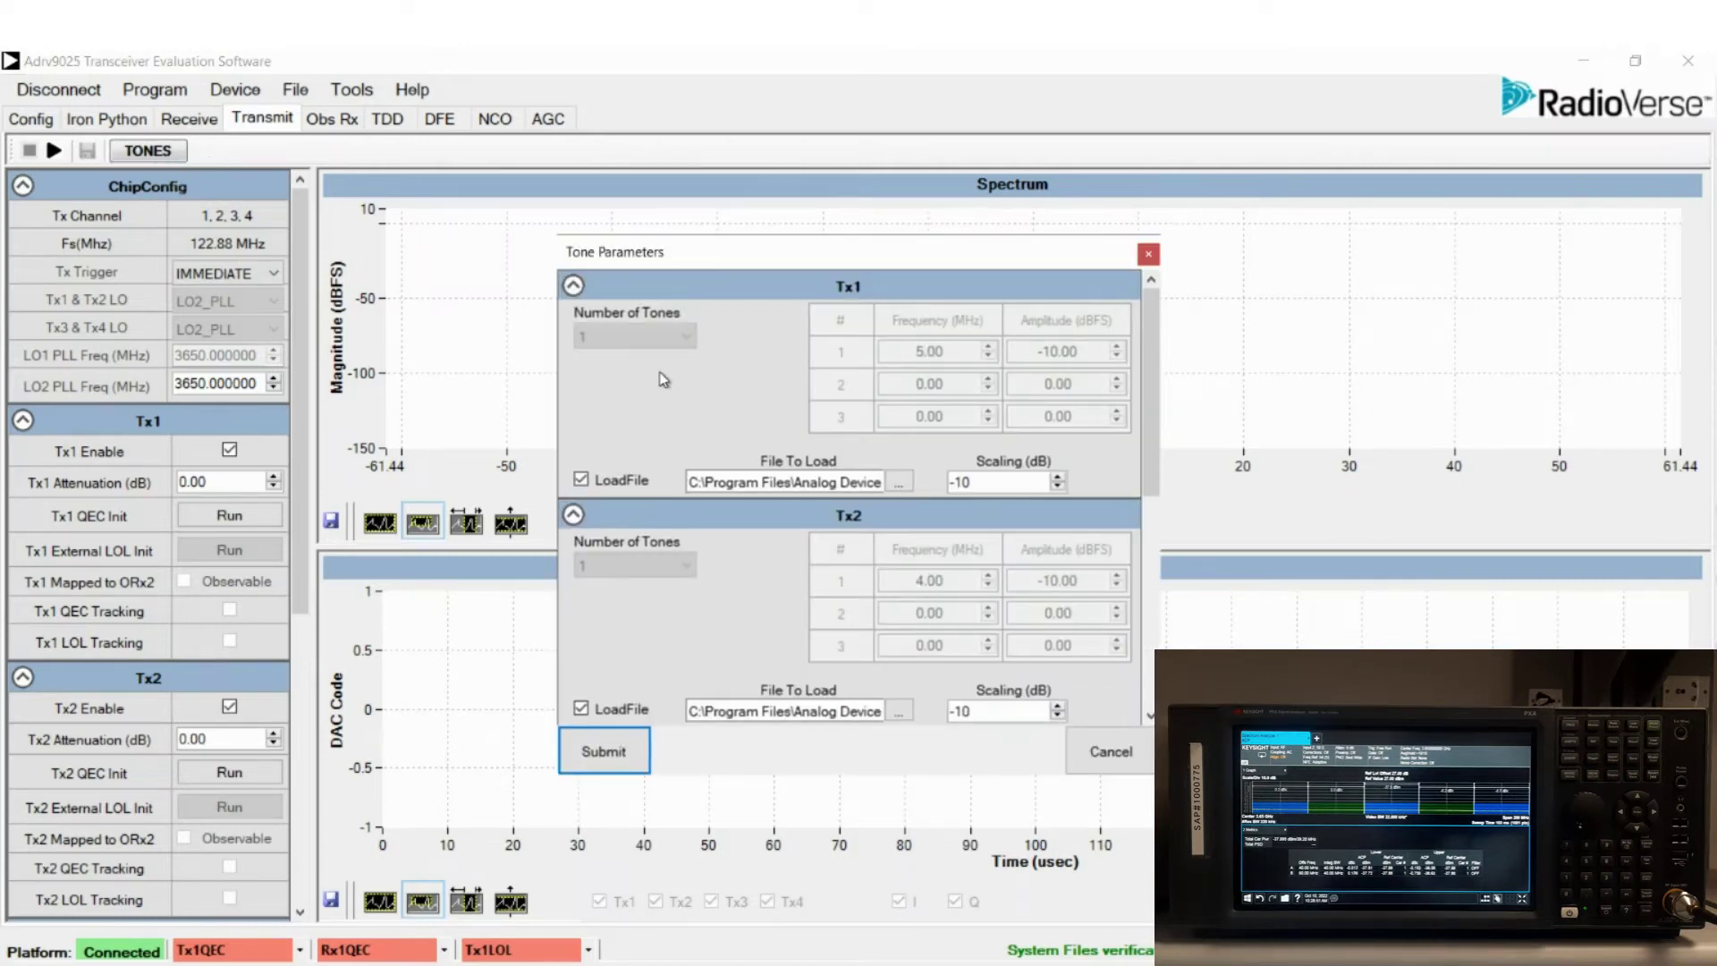
click(898, 482)
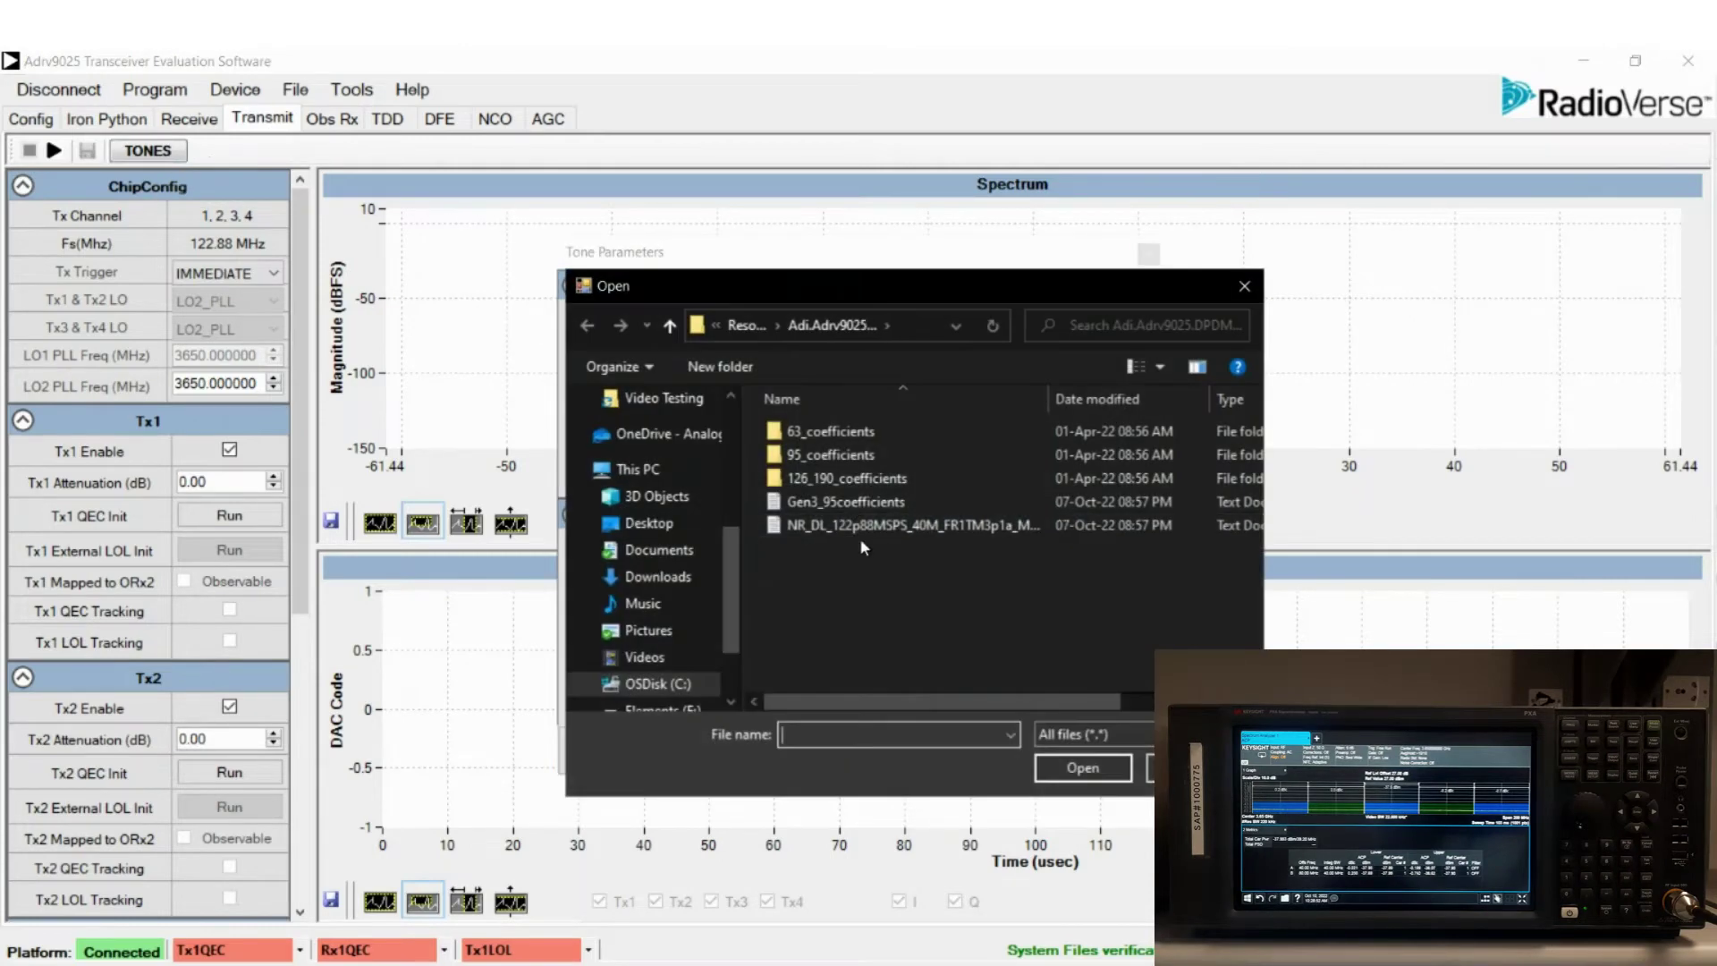
click(862, 534)
click(1082, 767)
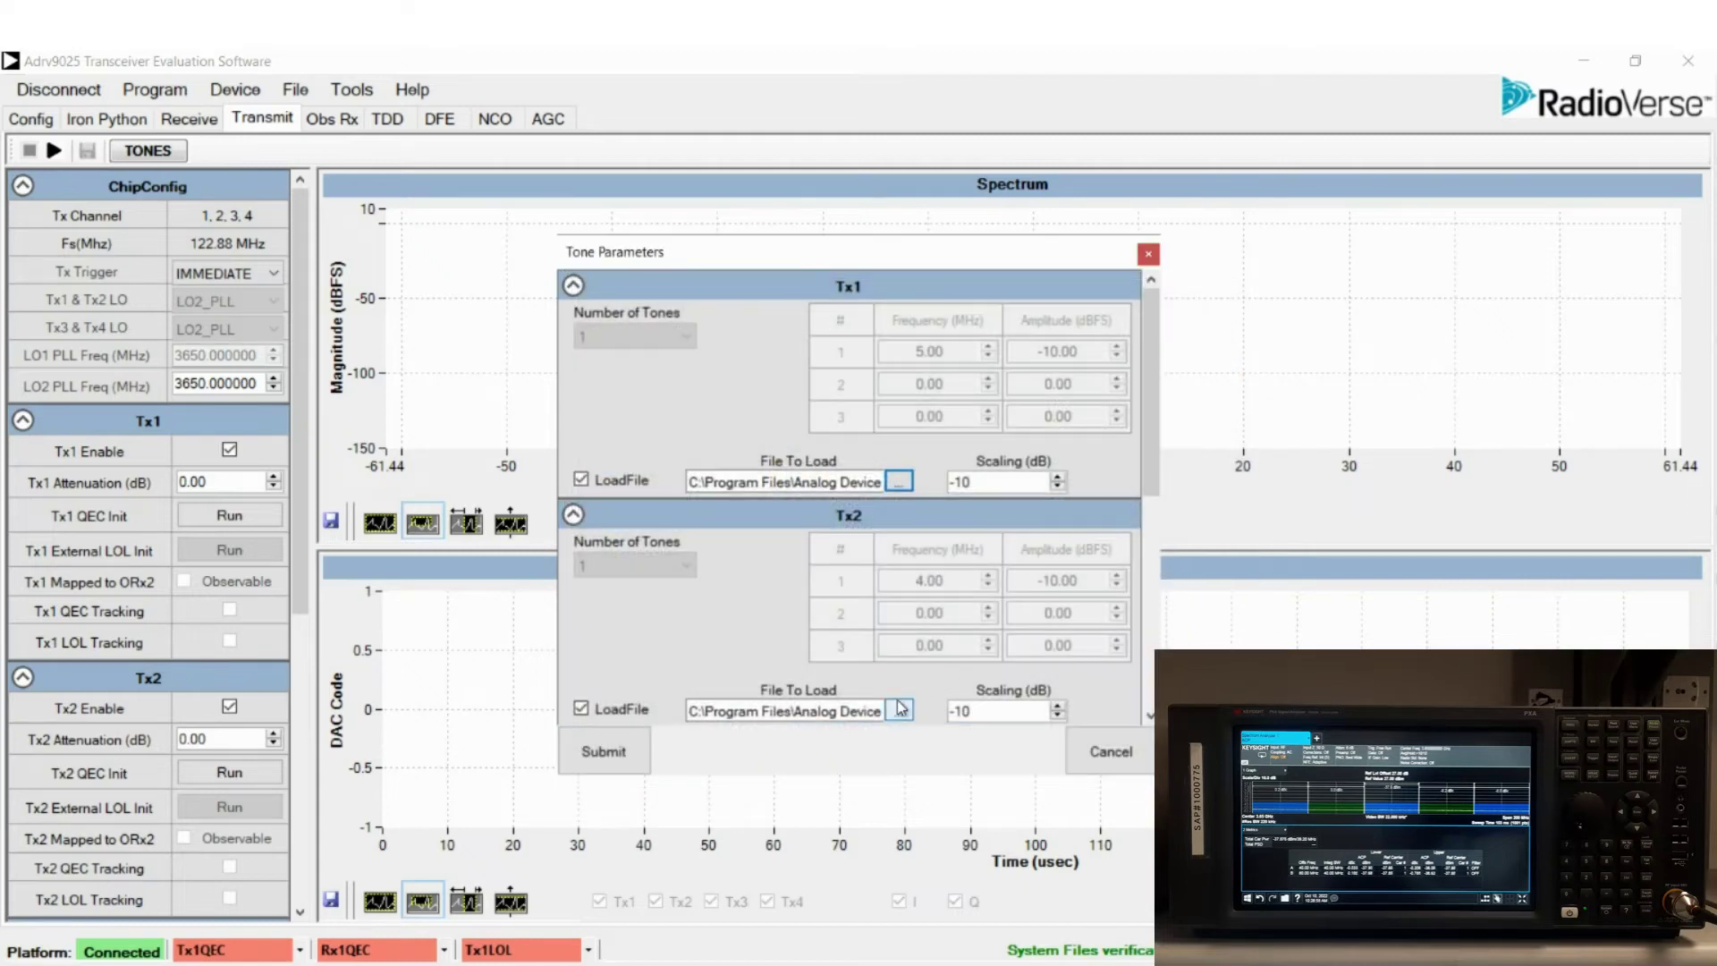
click(894, 710)
click(862, 526)
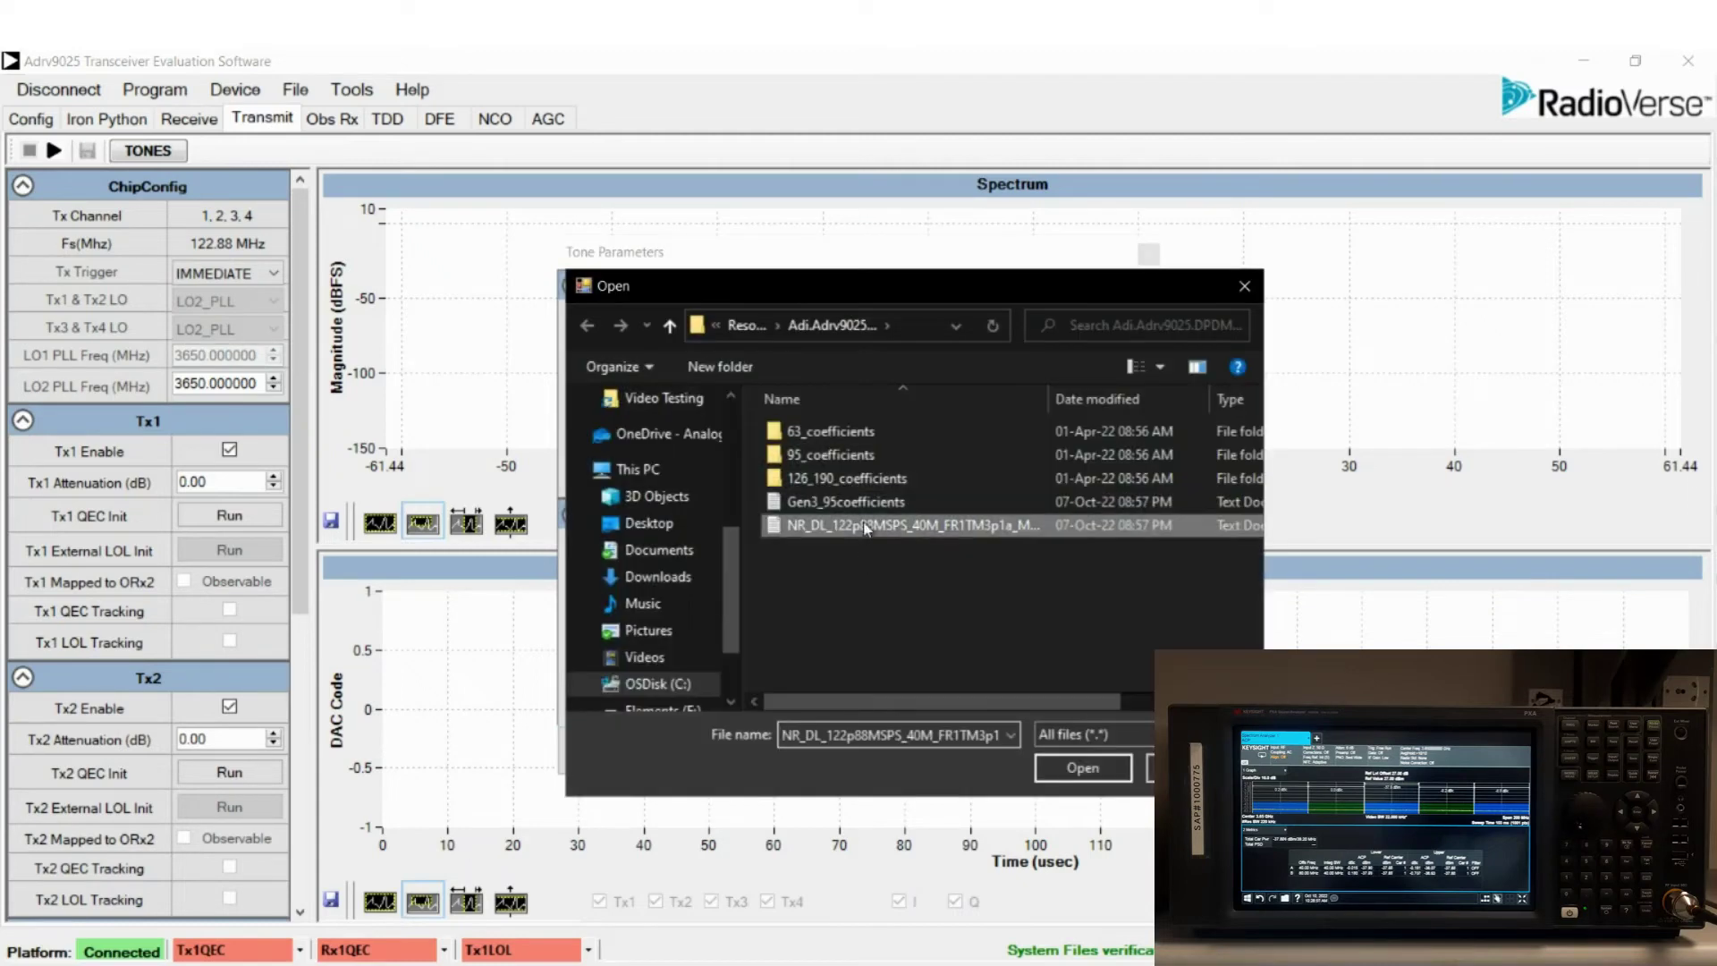
click(1083, 767)
scroll(1151, 394, down, 5)
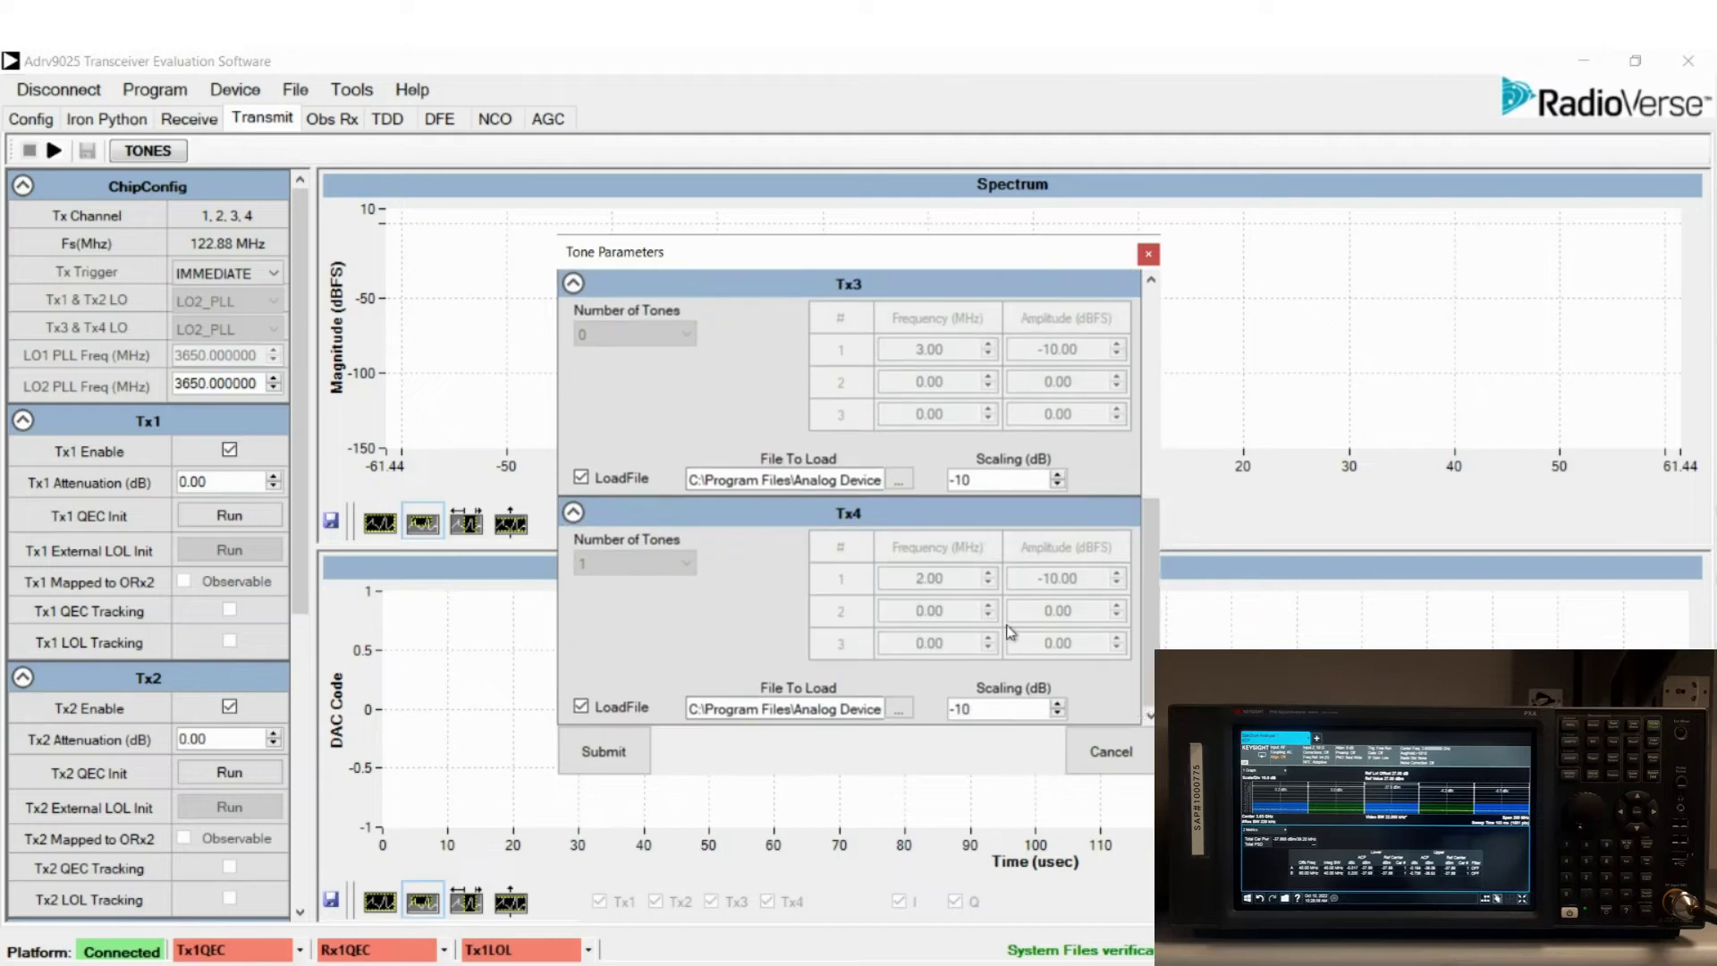
click(898, 711)
click(1082, 767)
click(898, 710)
click(1082, 767)
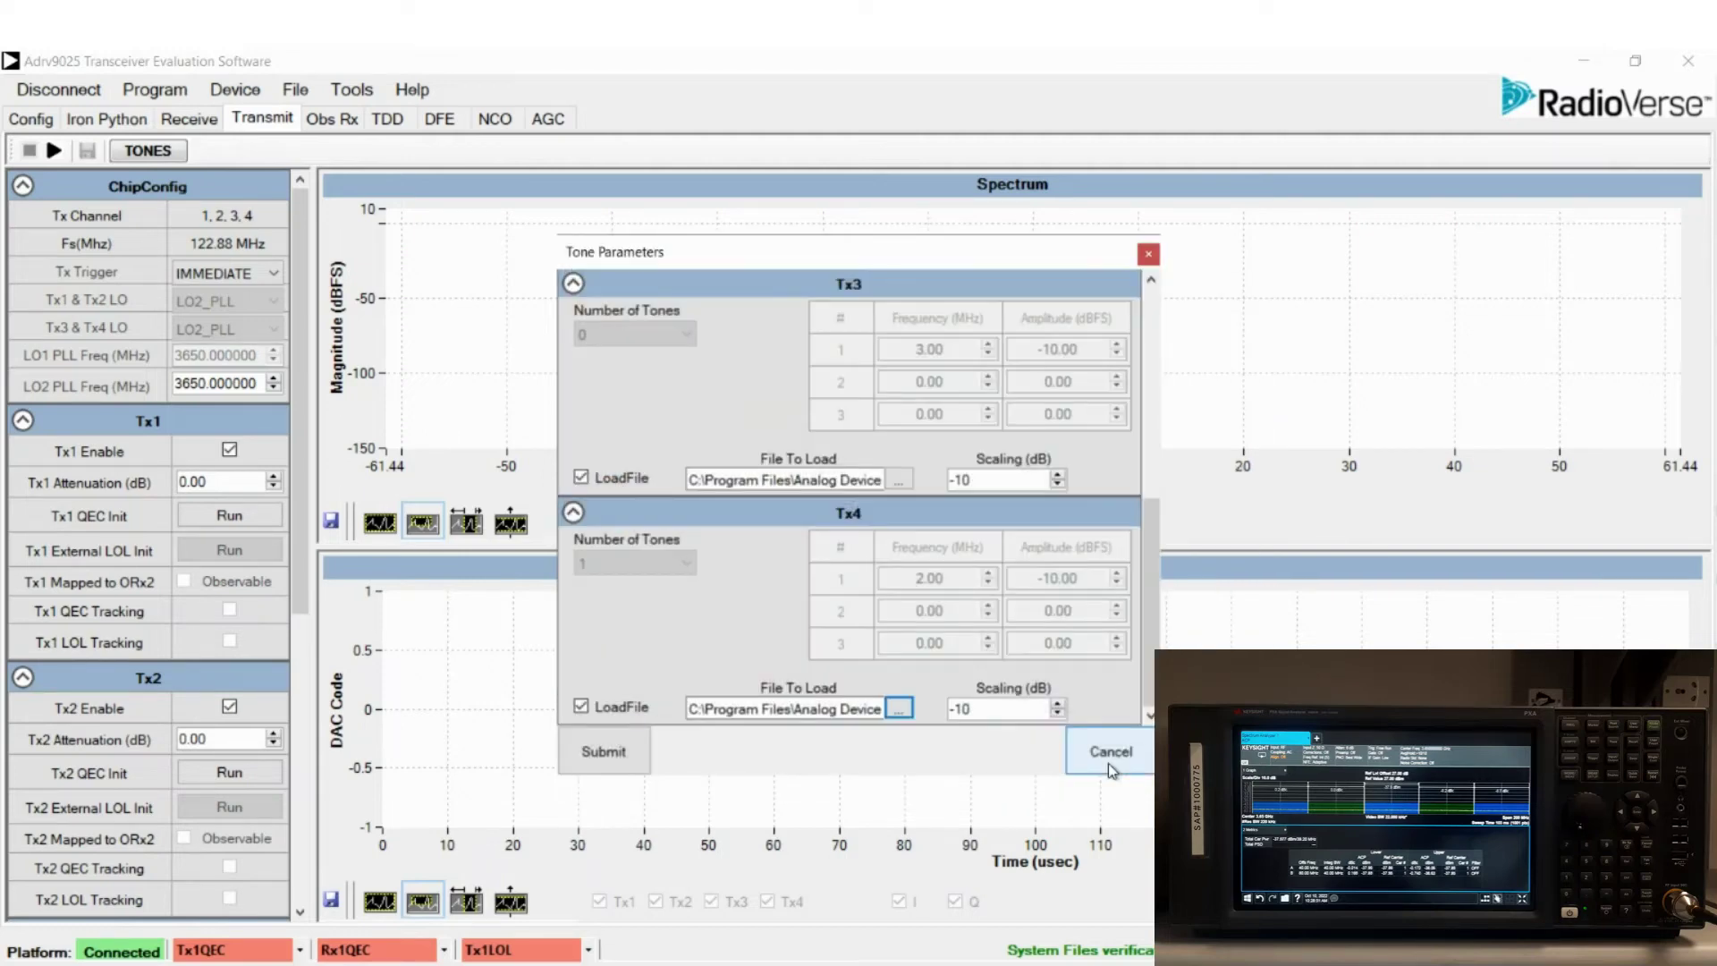
Submit the waveform files and disable transmitters Tx2, Tx3 and Tx4
click(634, 748)
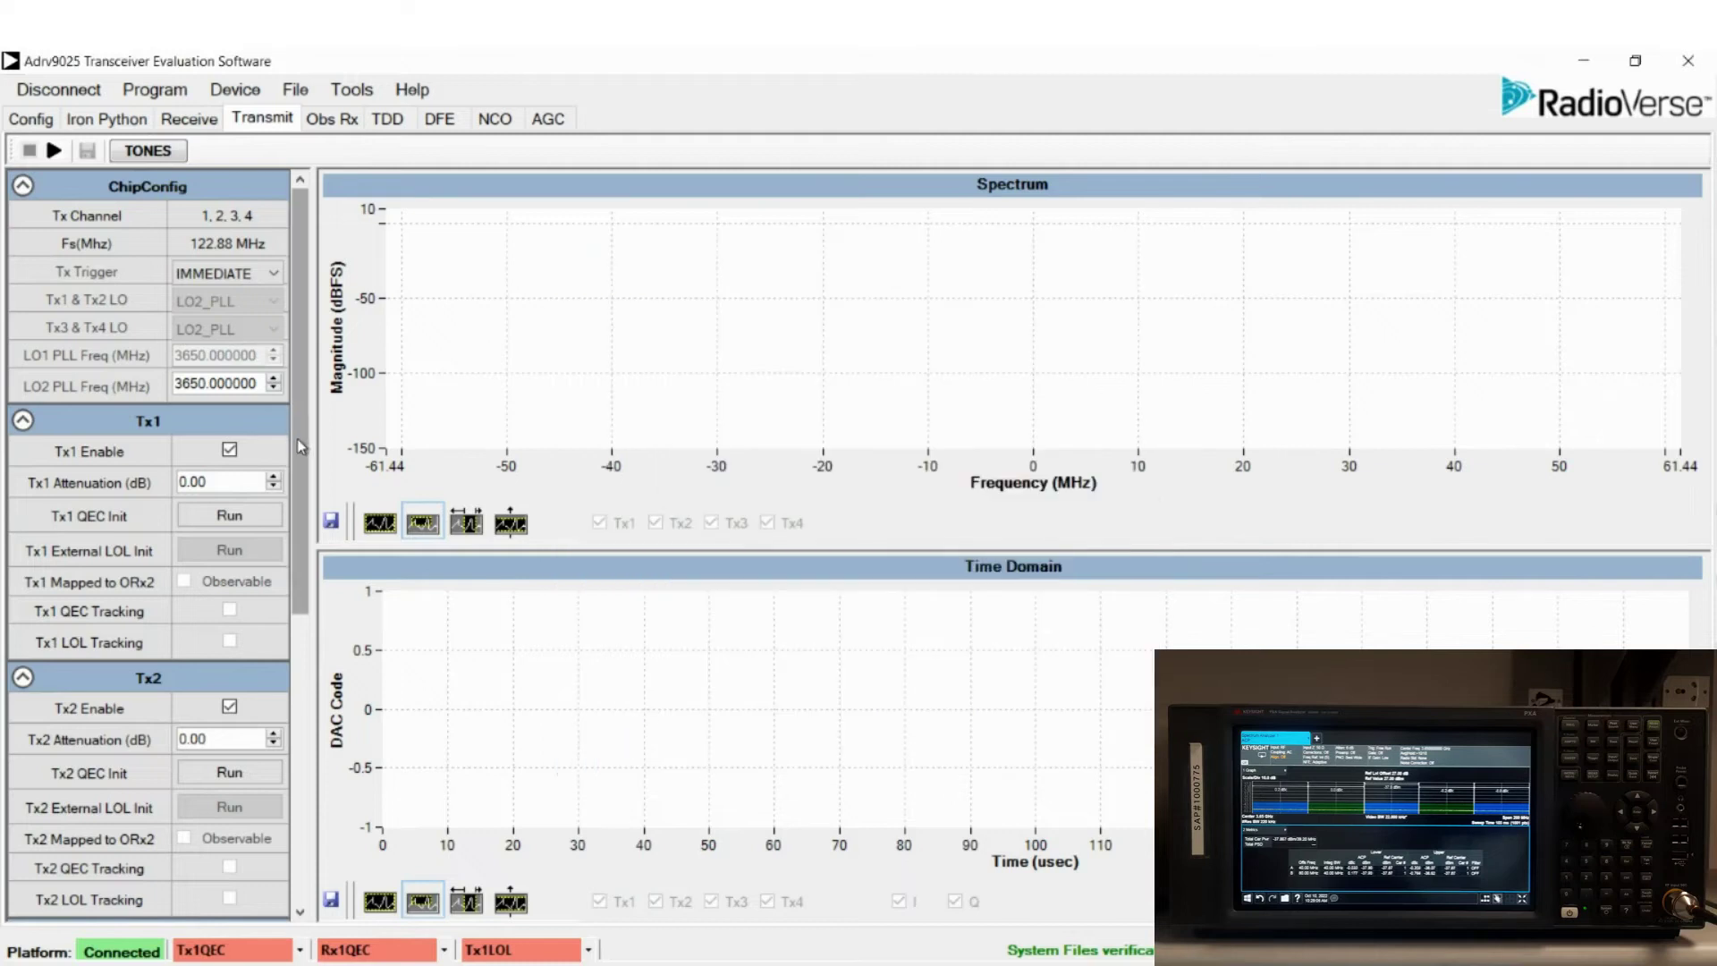
drag(297, 438, 296, 707)
click(230, 240)
click(230, 496)
click(230, 754)
Set Tx1 attenuation to 10.70 dB and start waveform playback
drag(302, 742, 316, 400)
drag(223, 478, 173, 482)
text(10.7)
key(Return)
click(55, 150)
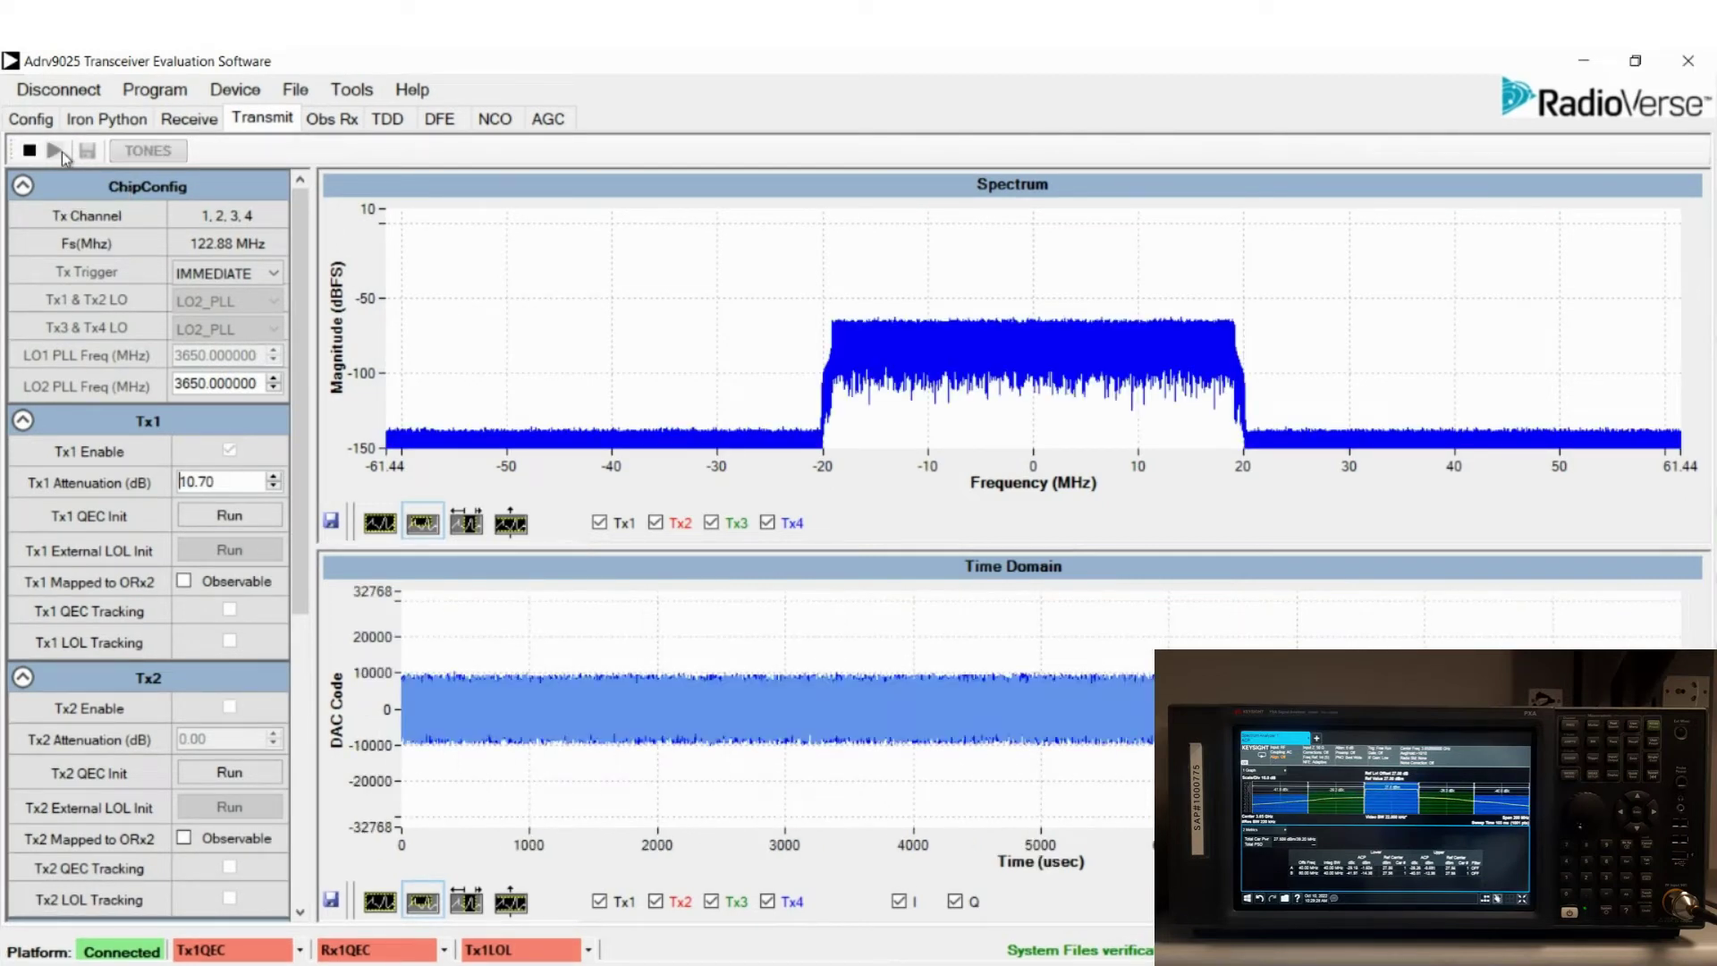
Mark Tx1 observable on ORx2 and enable its QEC and LOL tracking
click(240, 583)
click(230, 609)
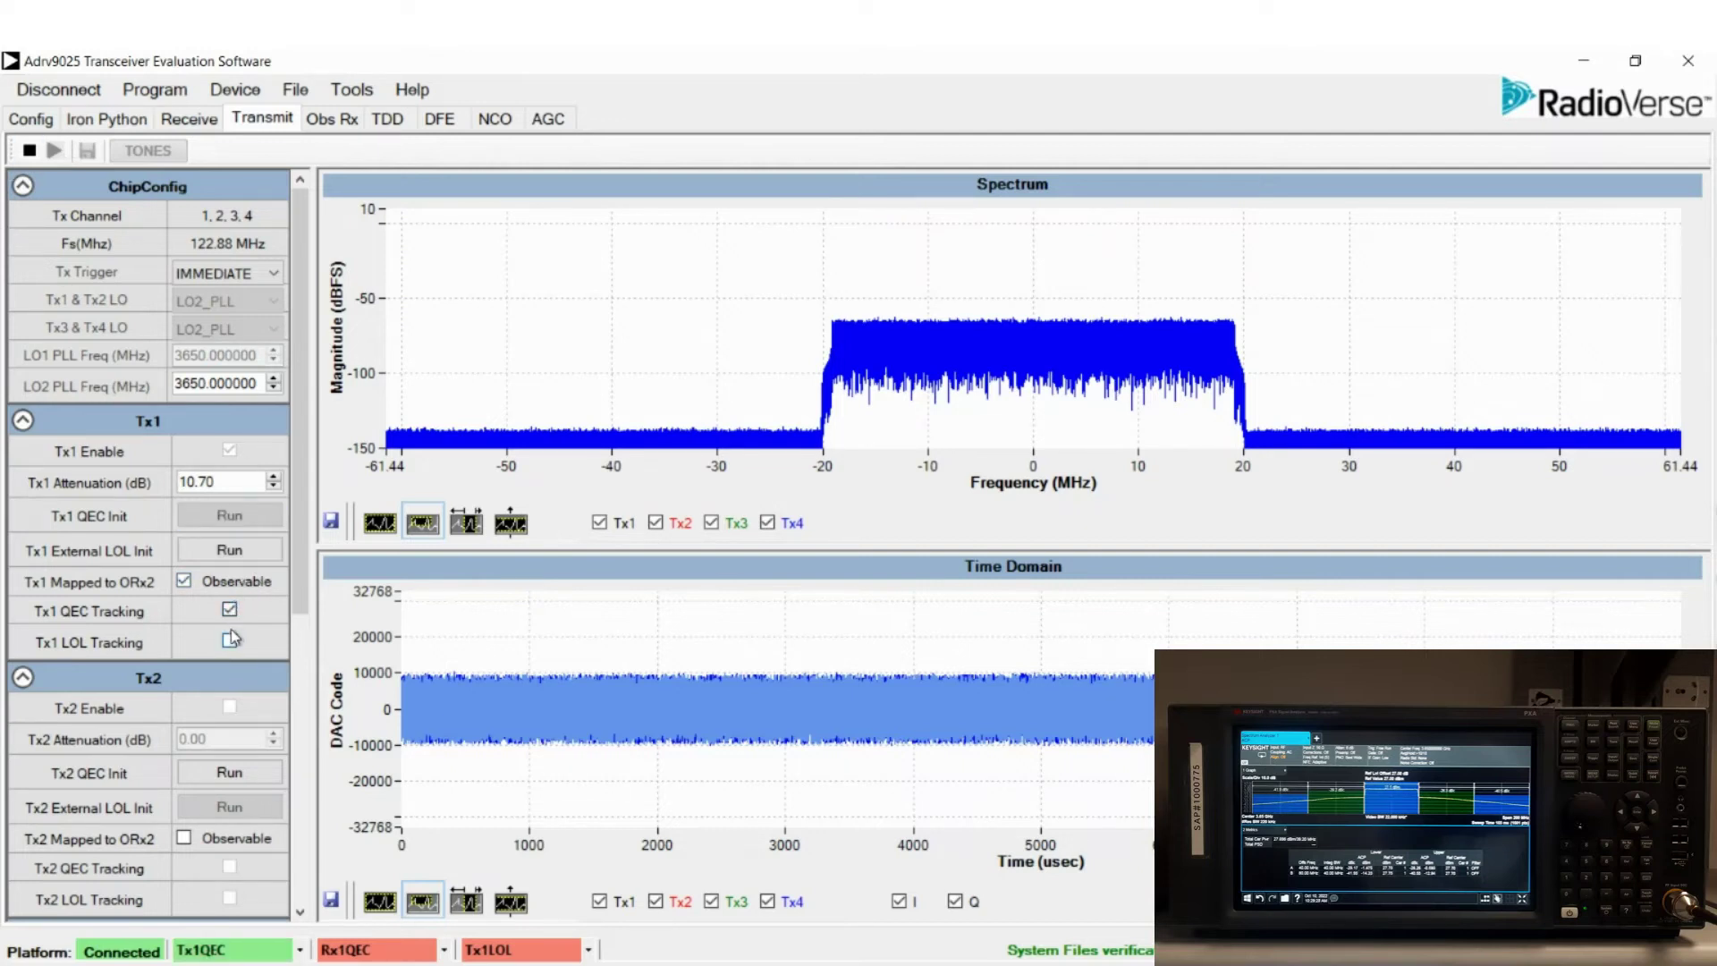
click(230, 640)
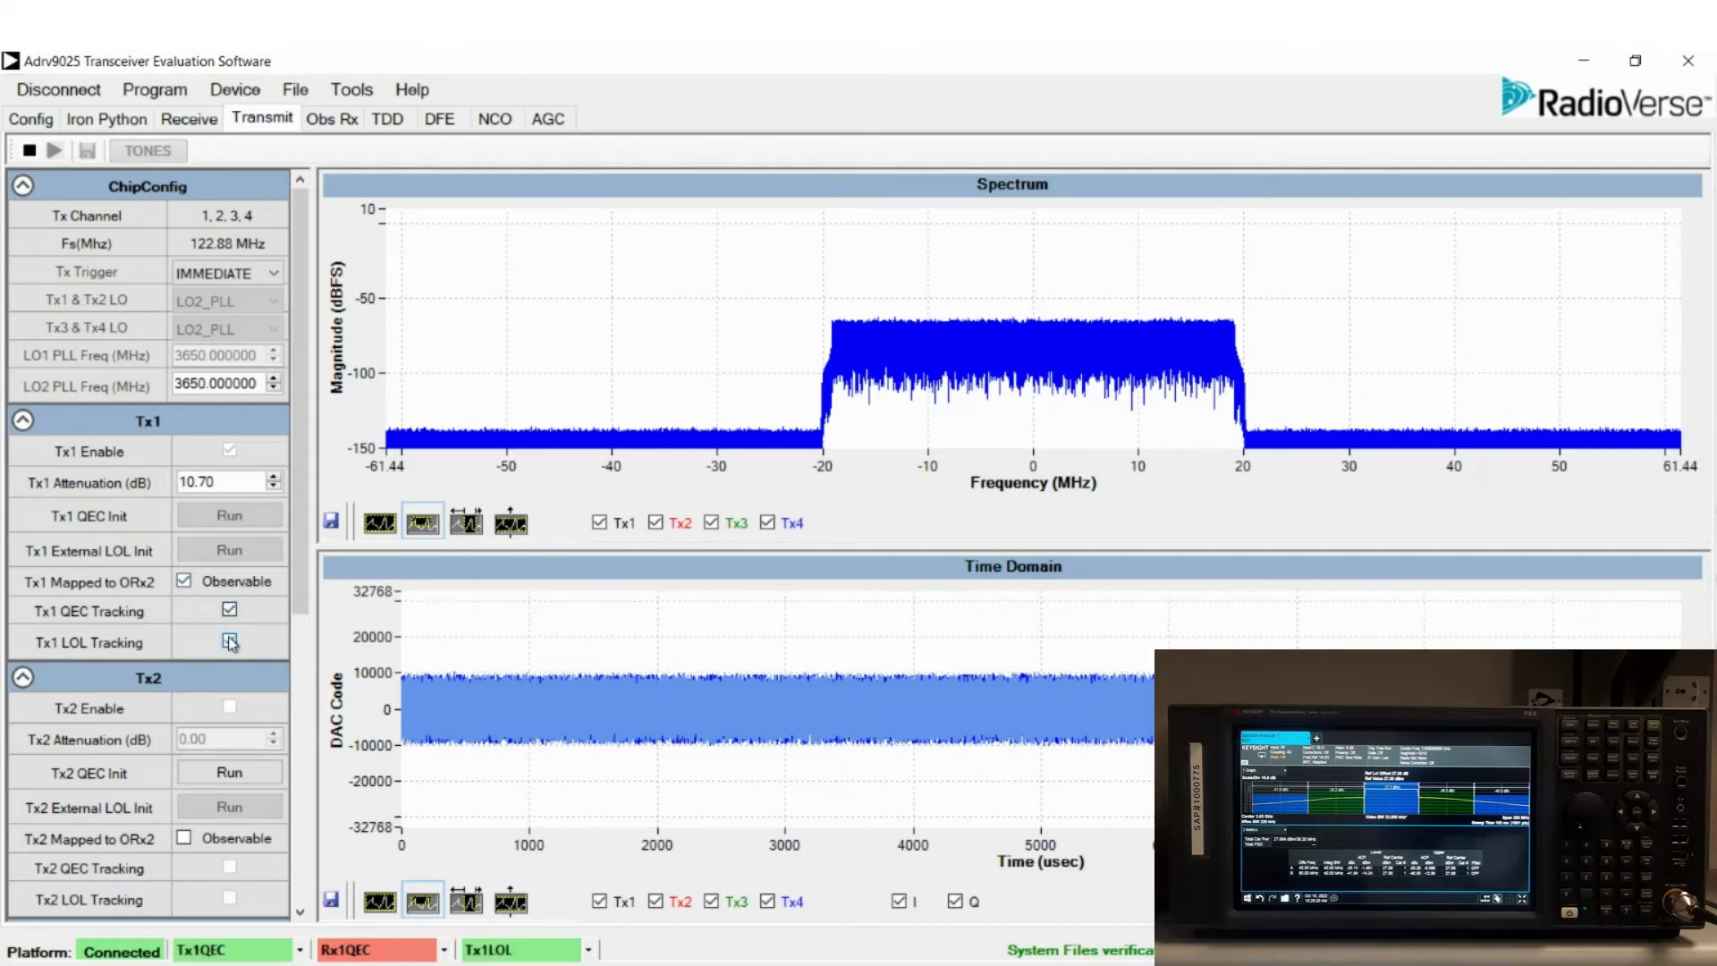
On the Obs Rx page, capture the ±20 MHz Tx1 signal, then stop to freeze the plots
click(330, 122)
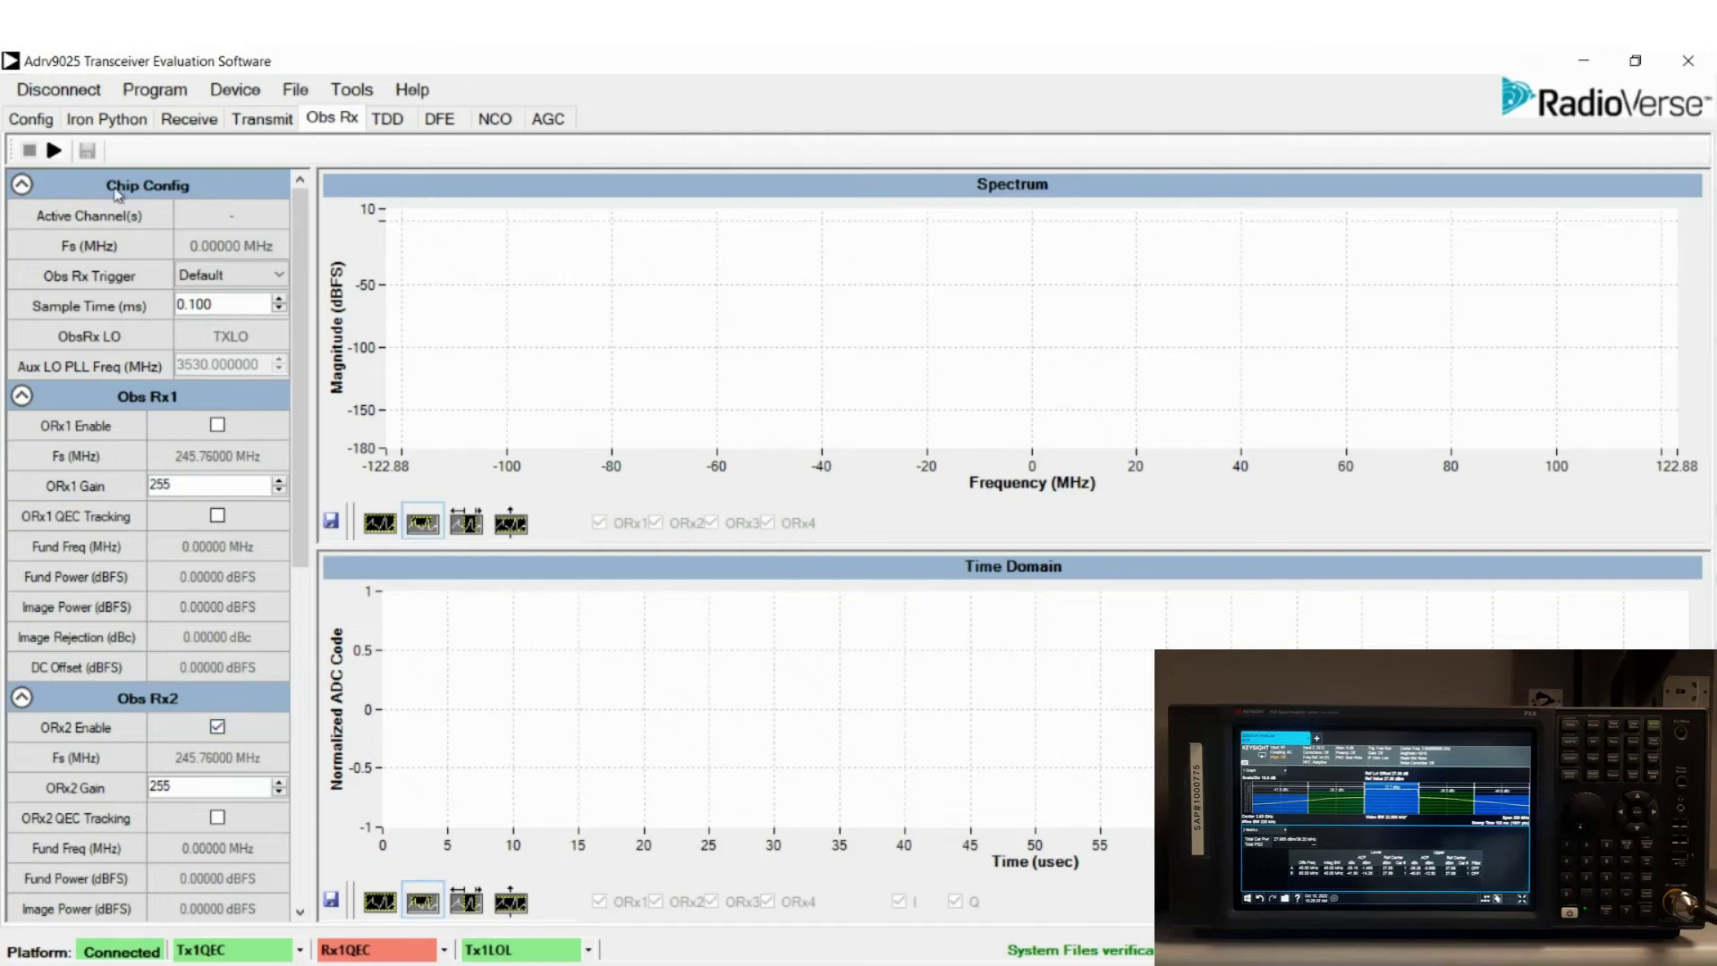
click(55, 154)
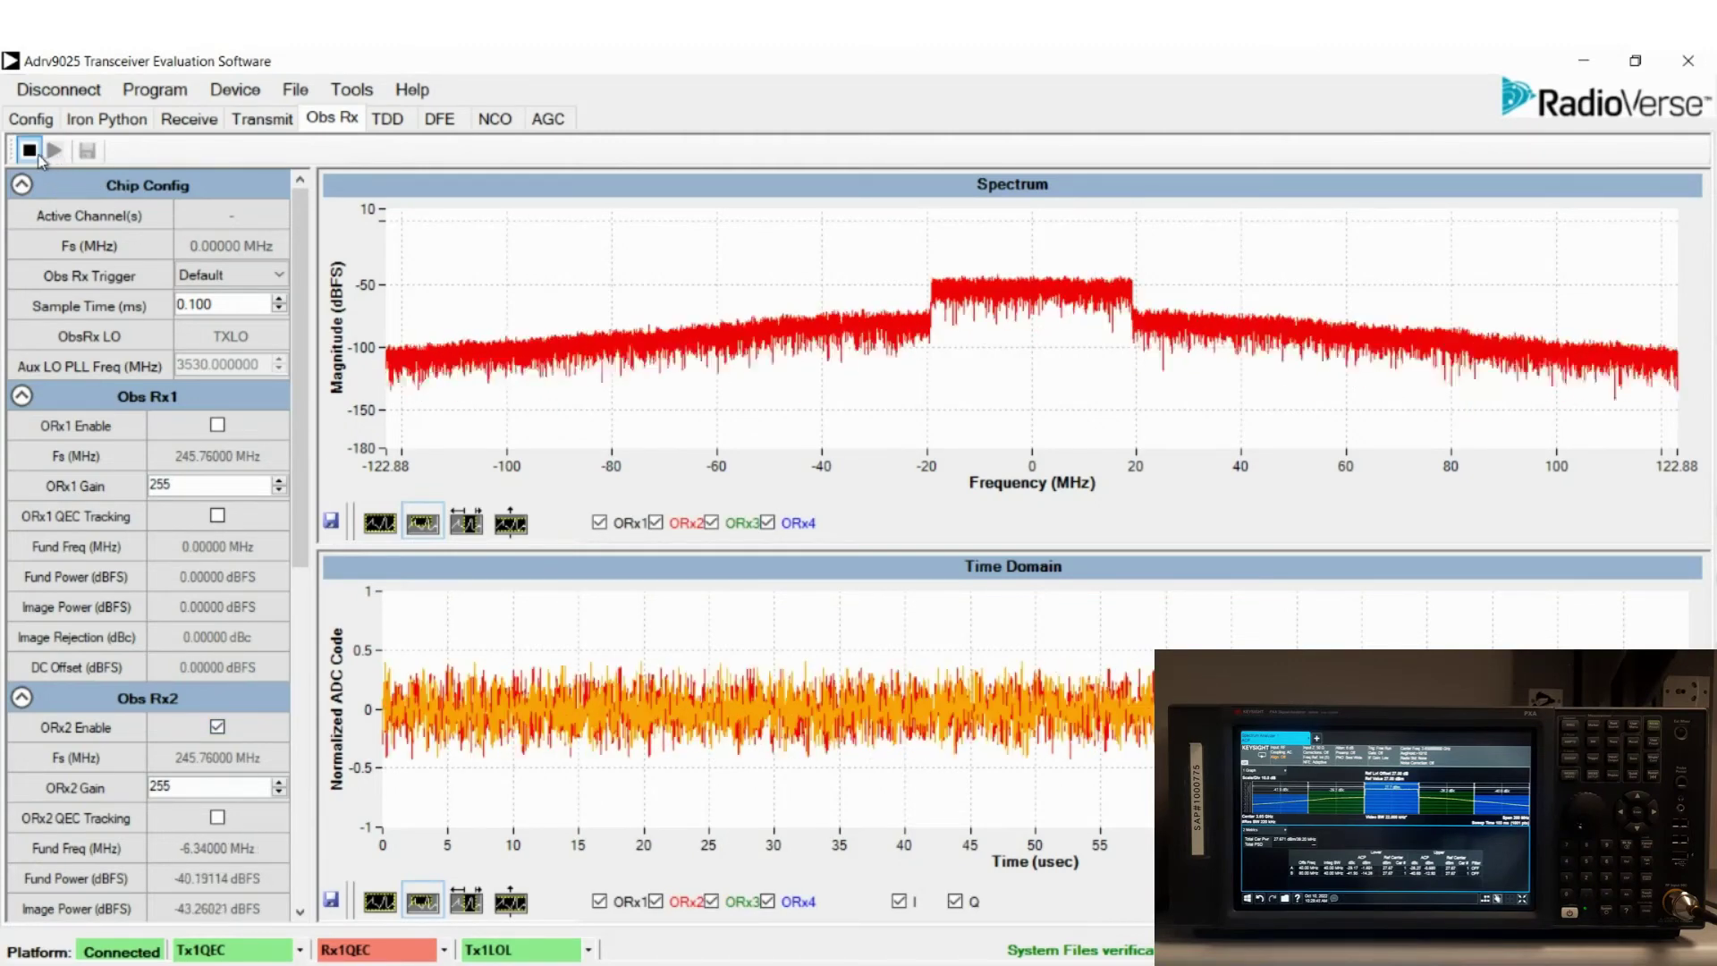
click(34, 153)
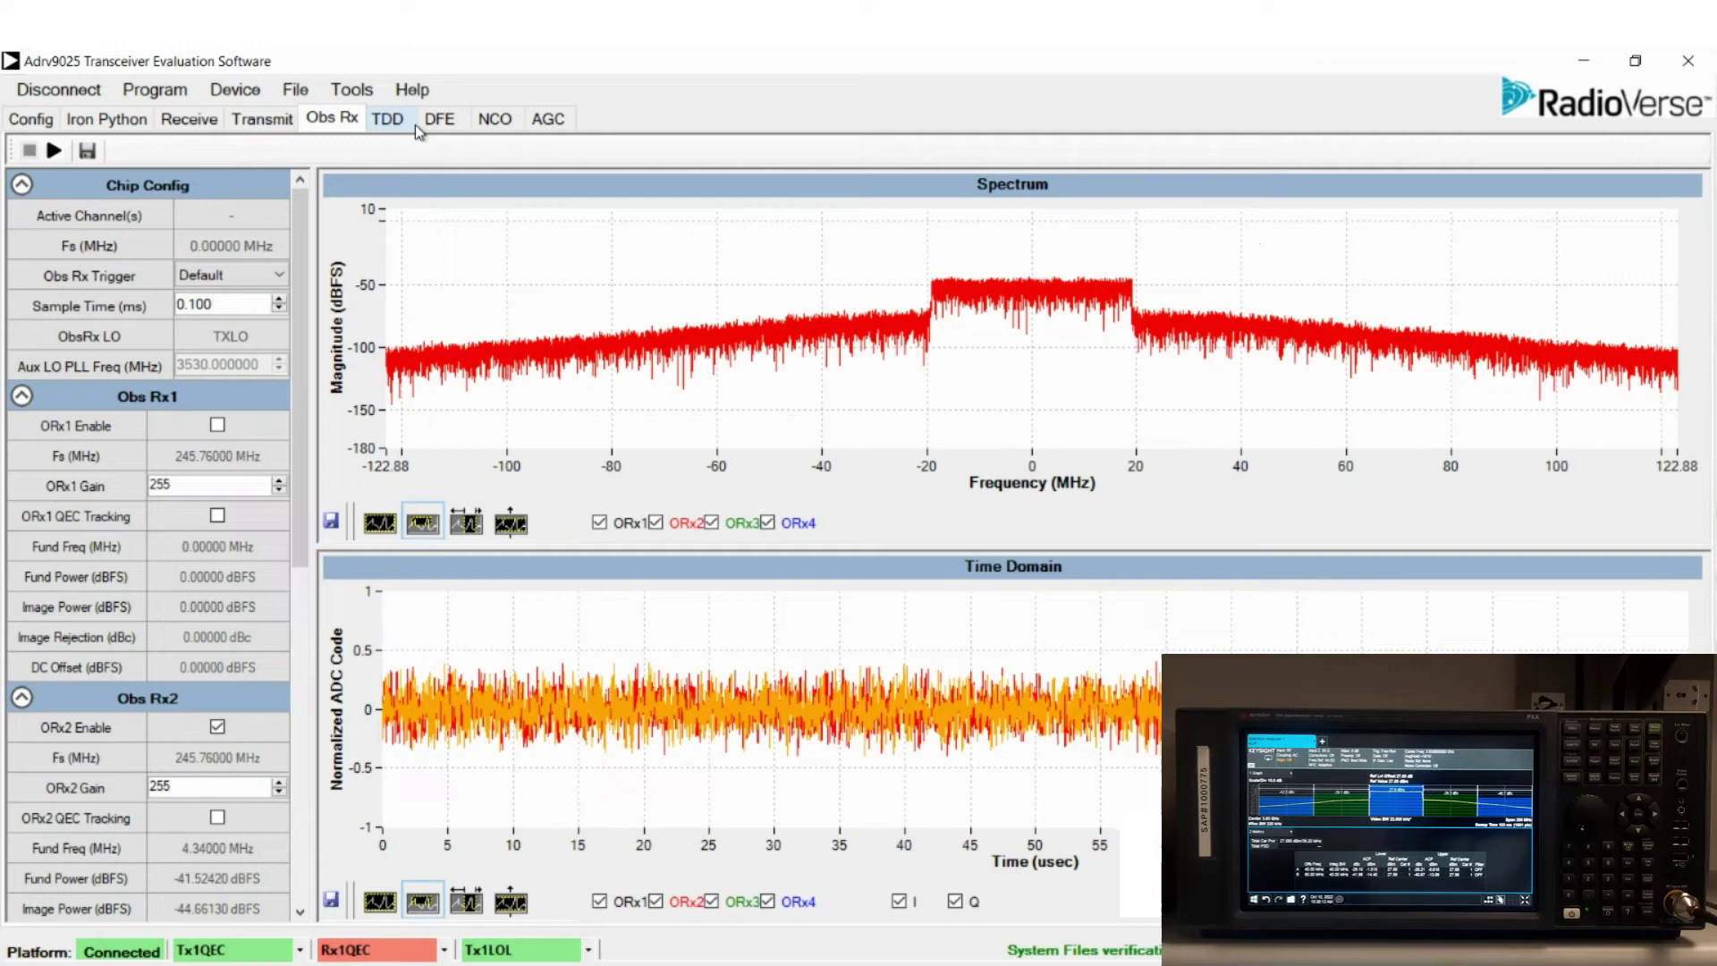
Load the Gen3_95coefficients DPD model from file in DFE > DPD
click(440, 118)
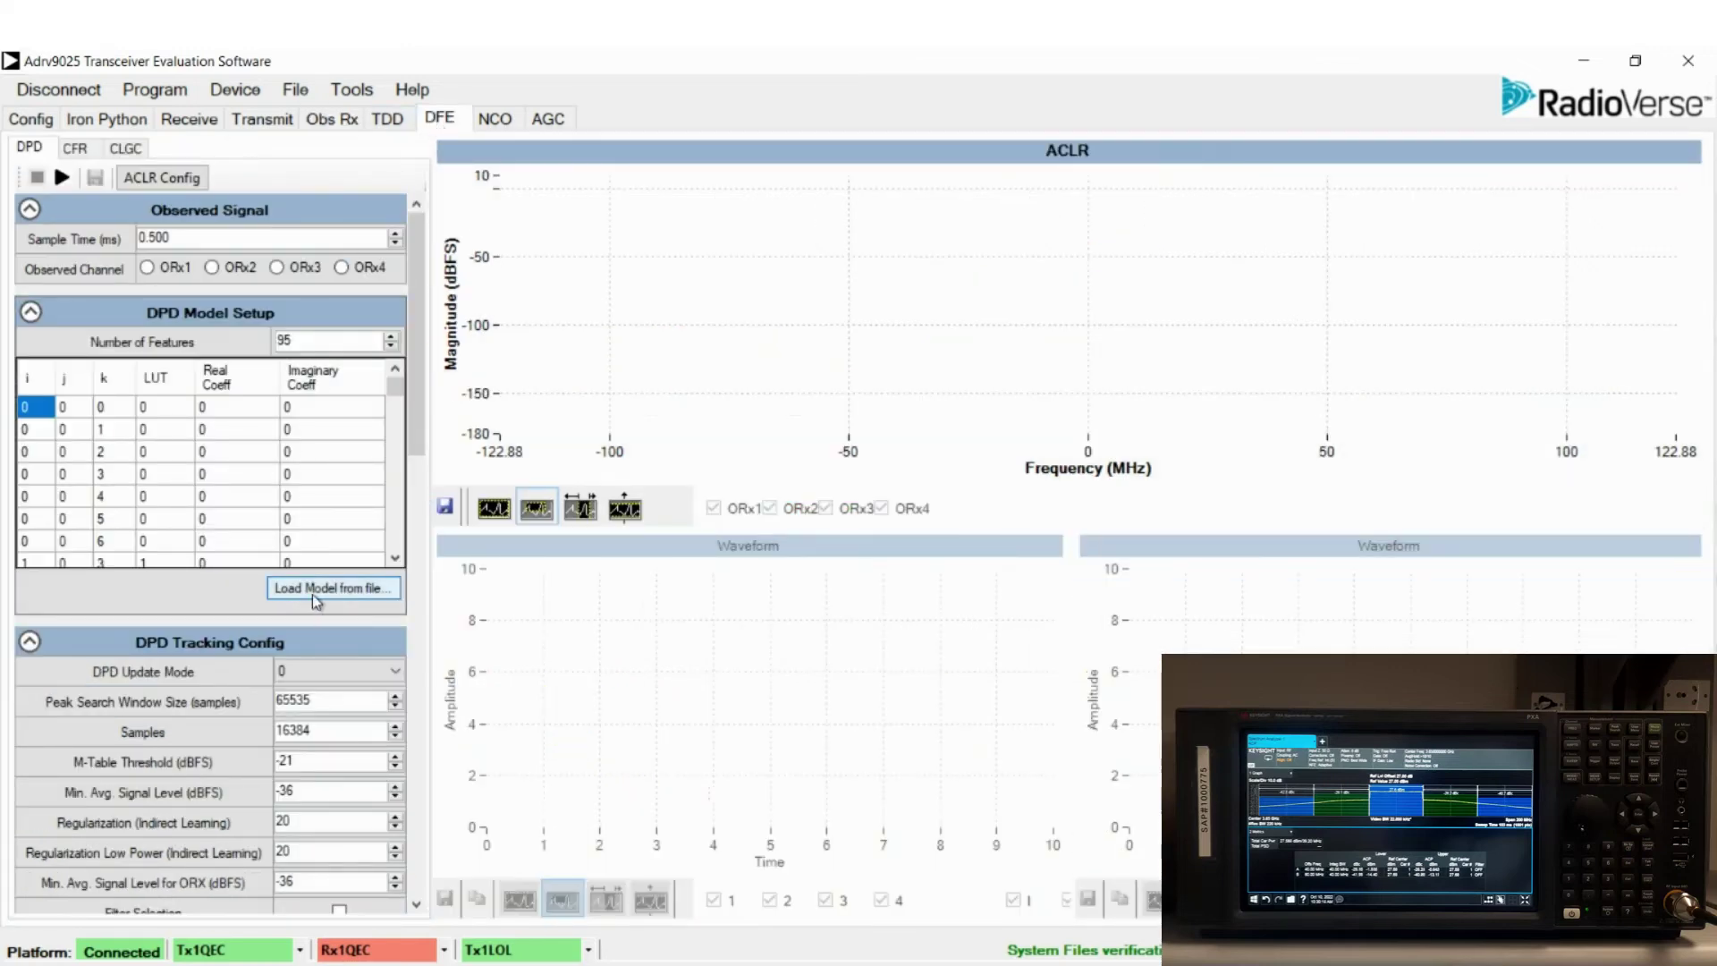
click(323, 587)
click(374, 308)
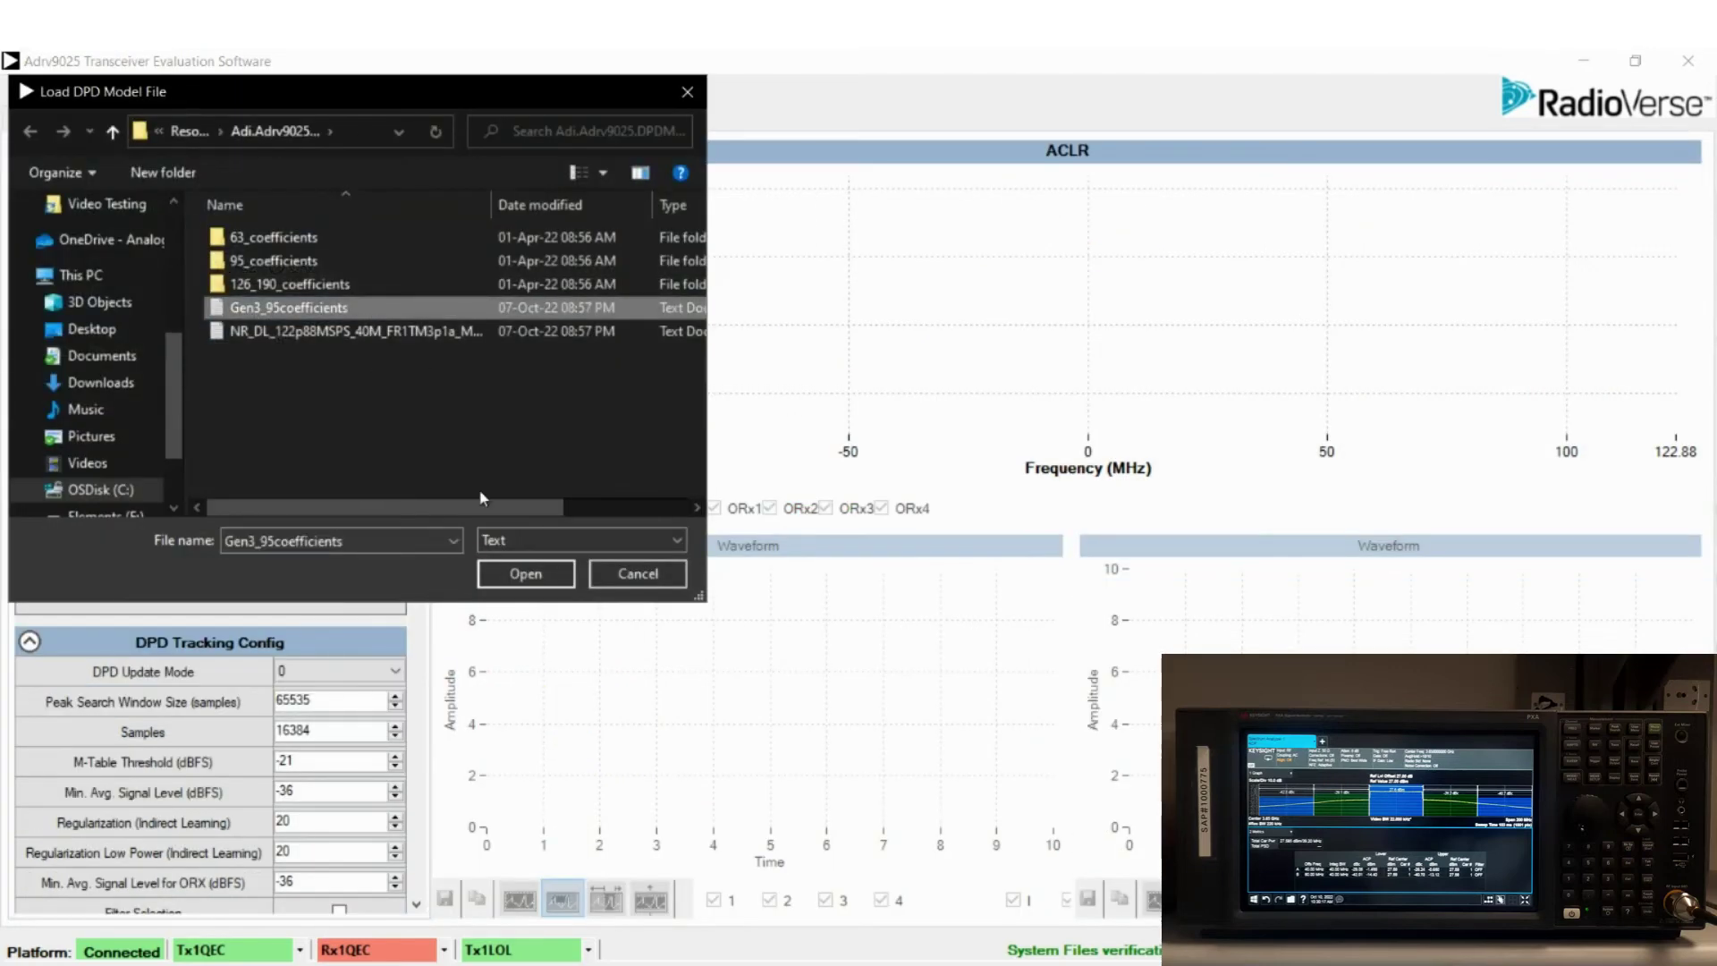
click(525, 573)
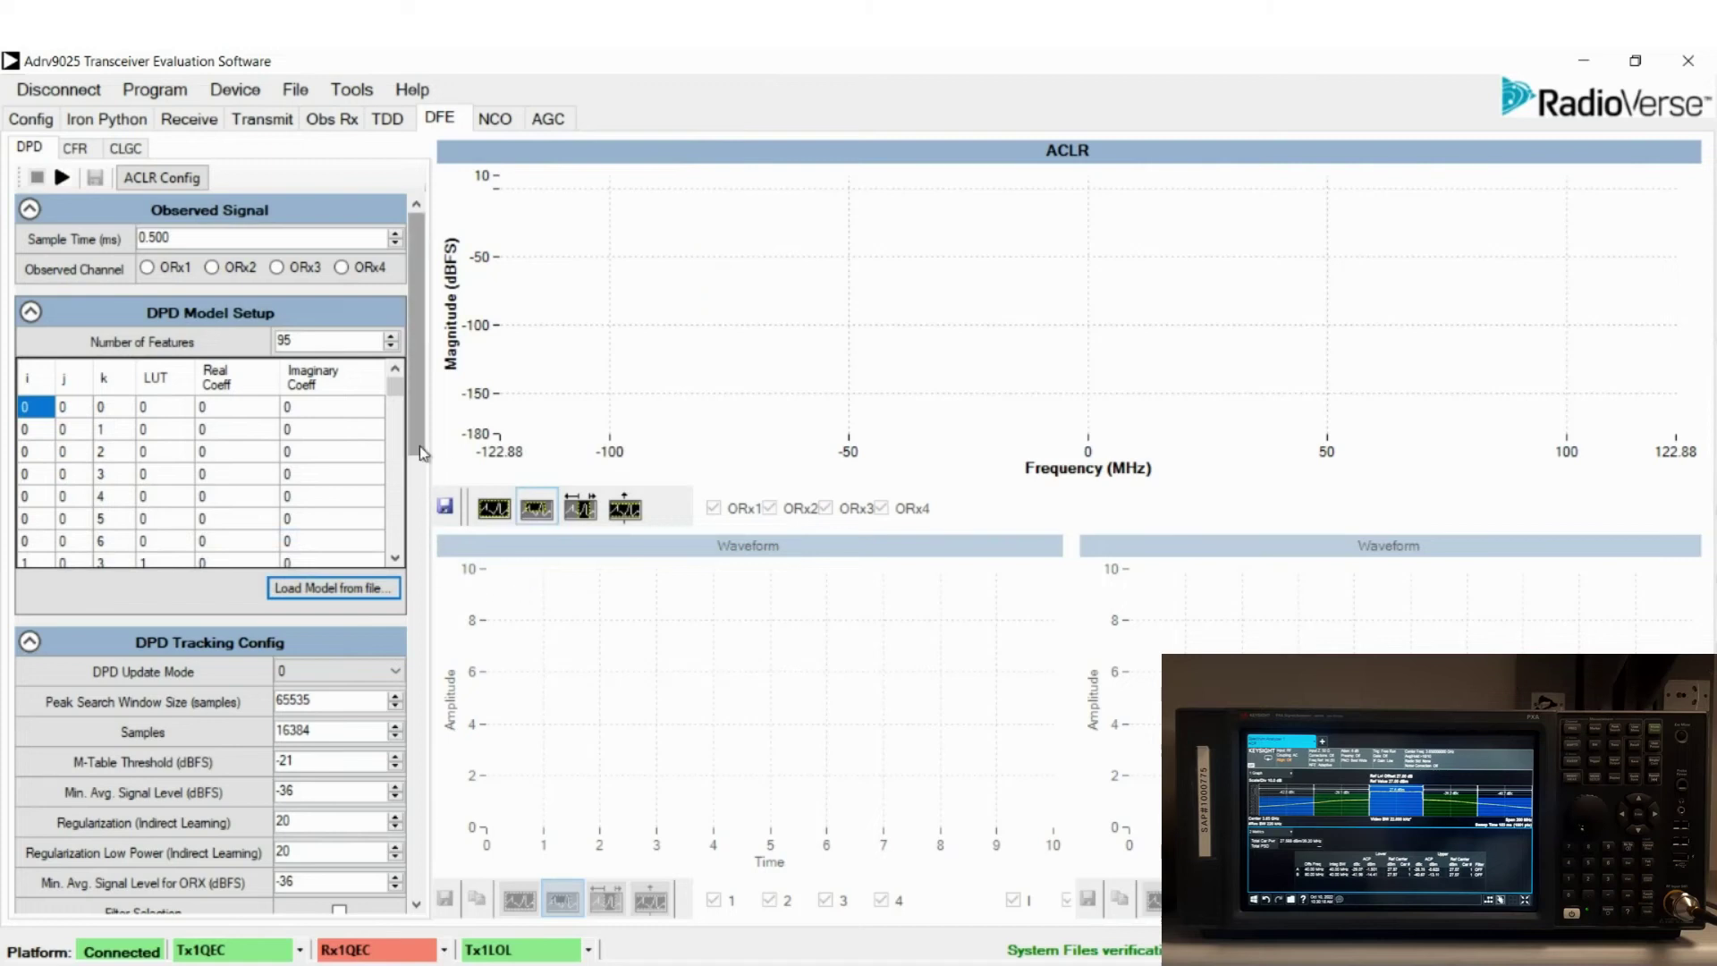
scroll(421, 443, down, 5)
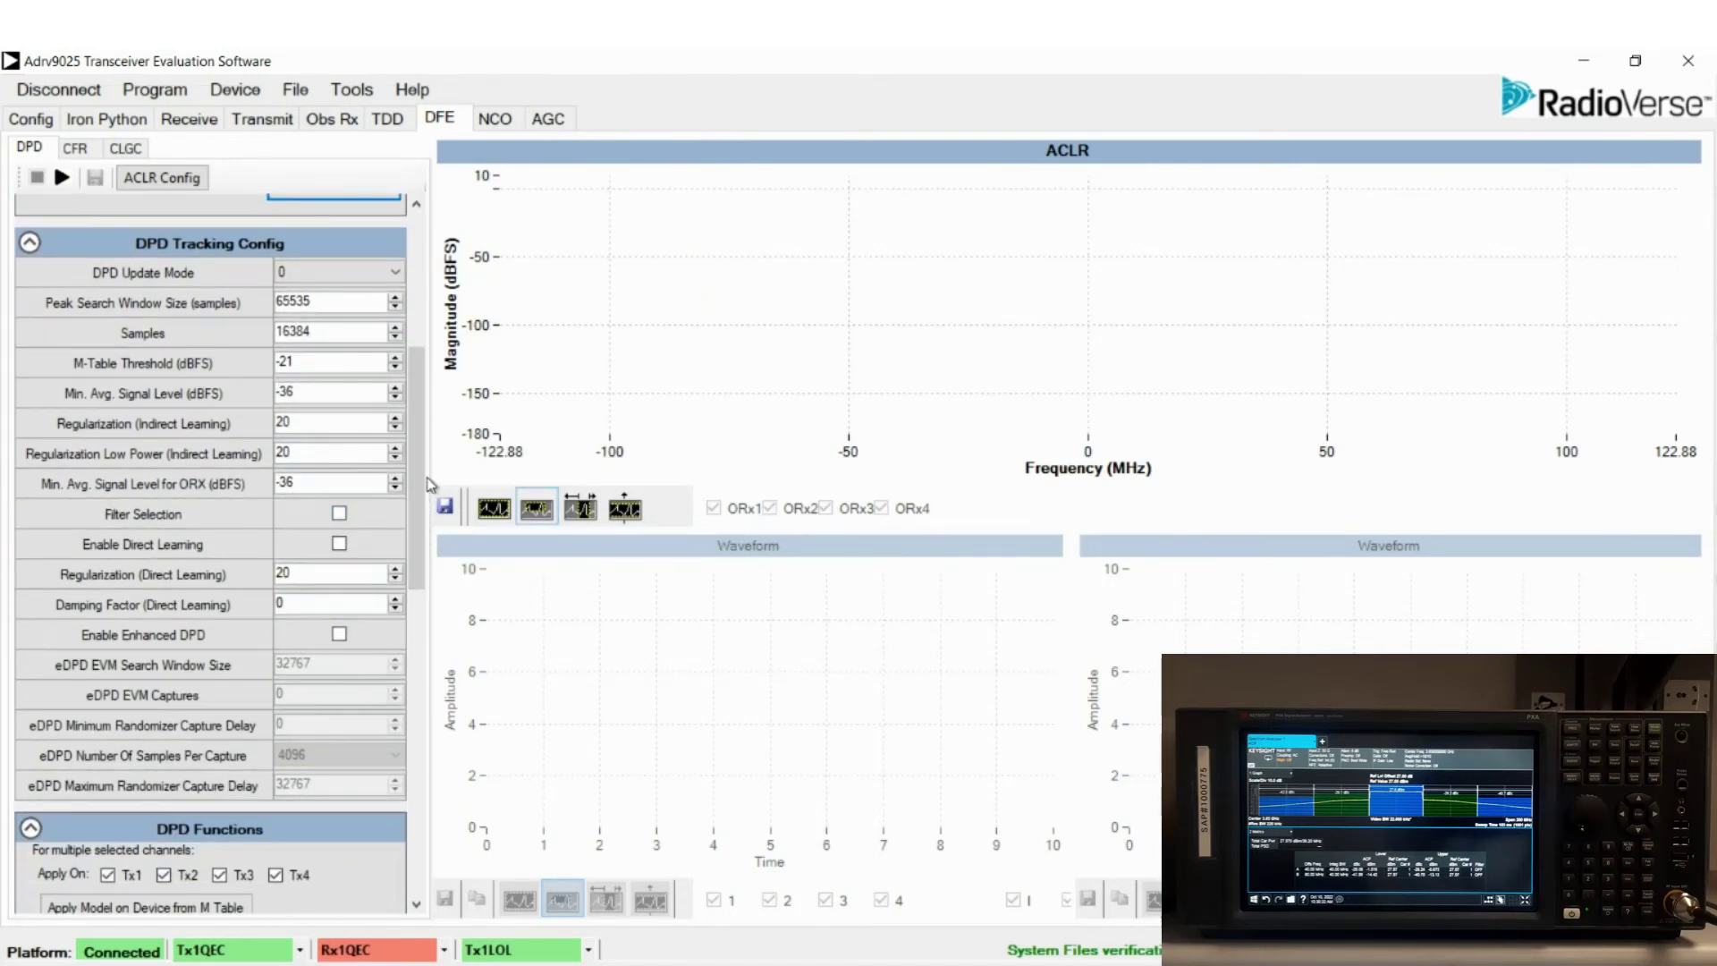
drag(423, 484, 448, 592)
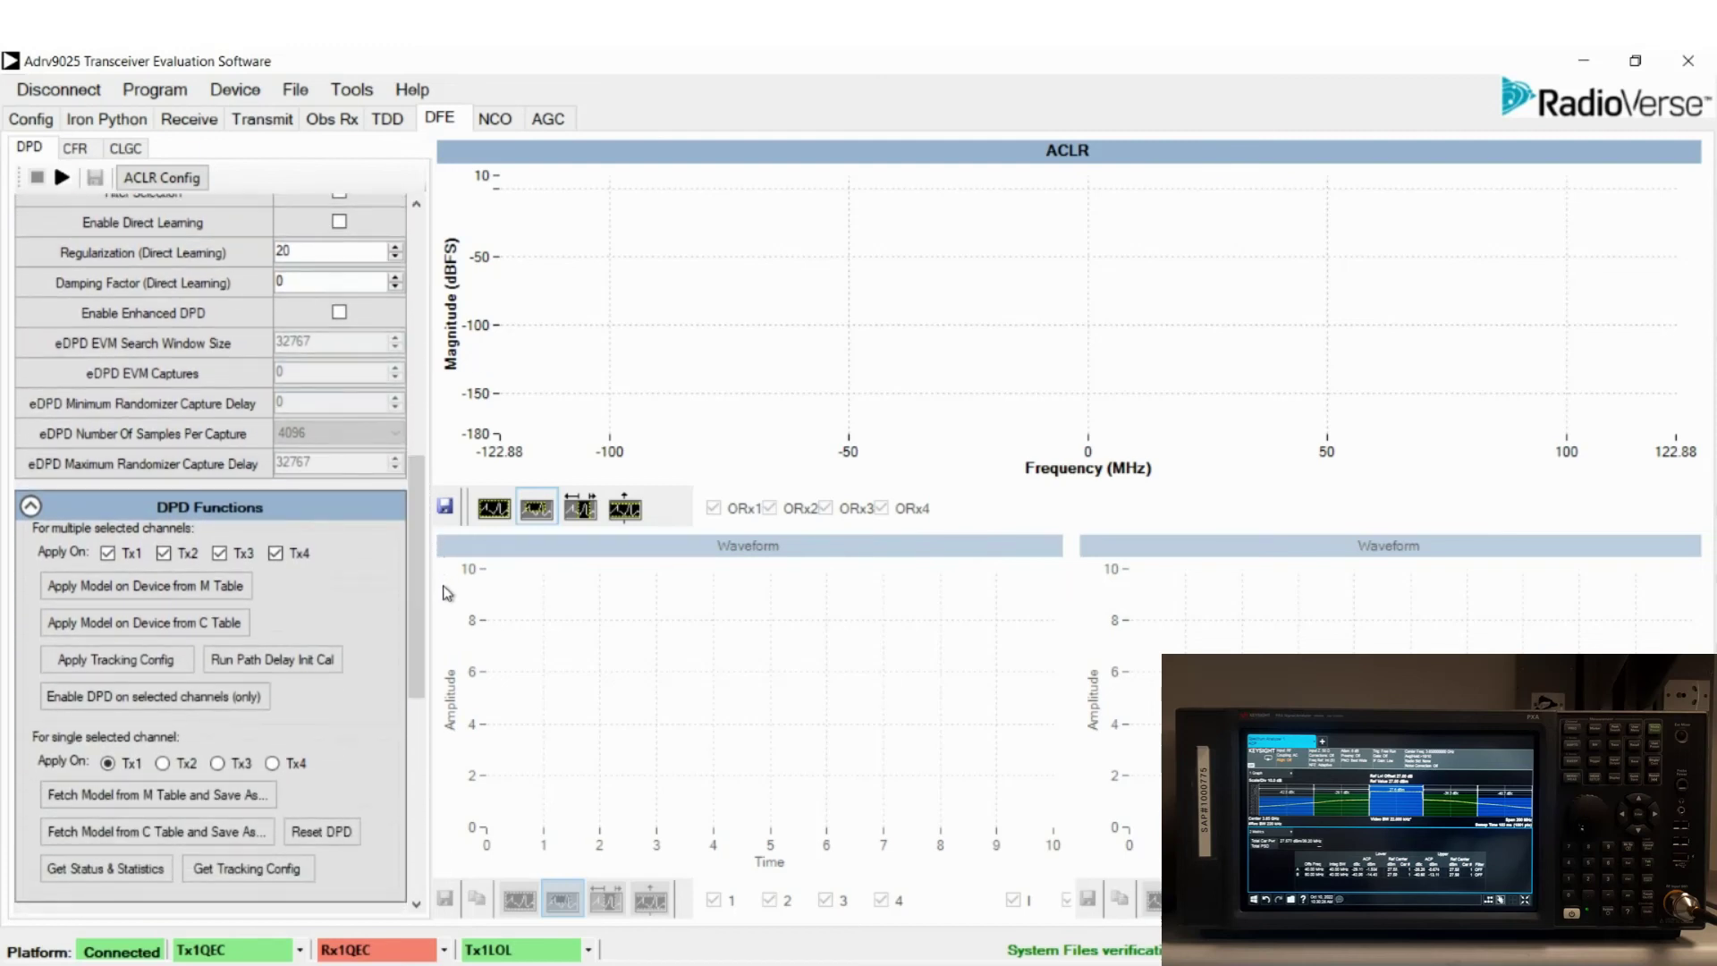
Exclude Tx2, Tx3 and Tx4, then apply the DPD tracking configuration to Tx1
click(163, 553)
click(219, 553)
click(276, 553)
click(139, 662)
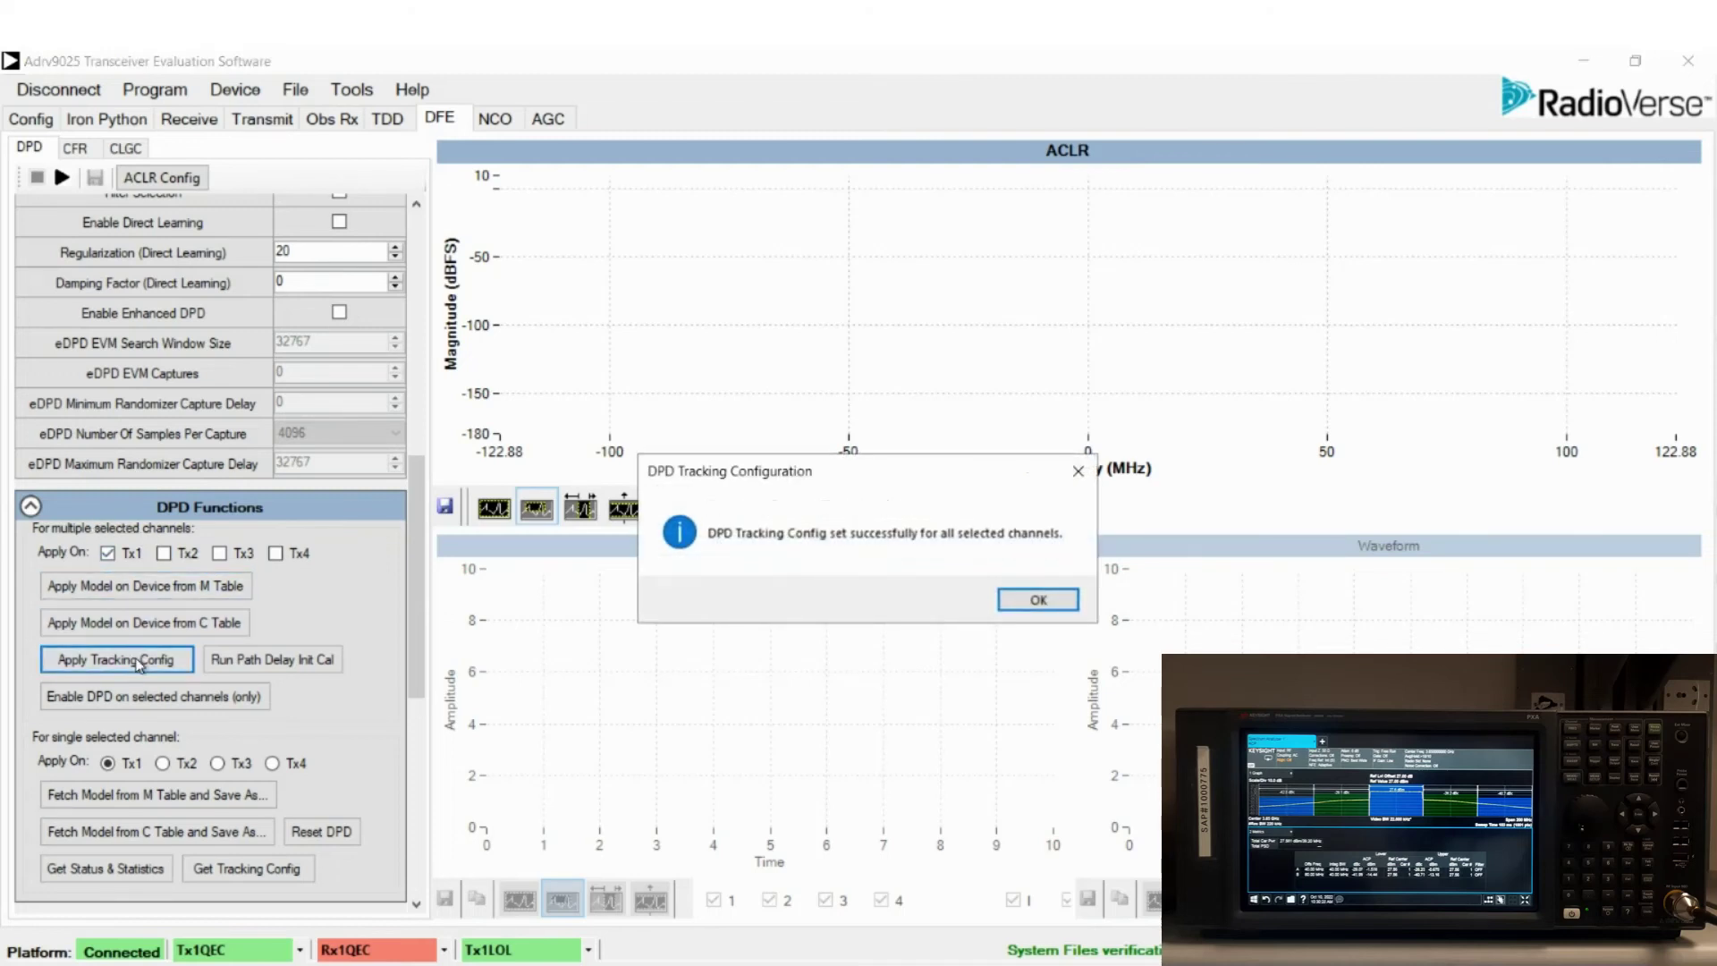
click(1029, 601)
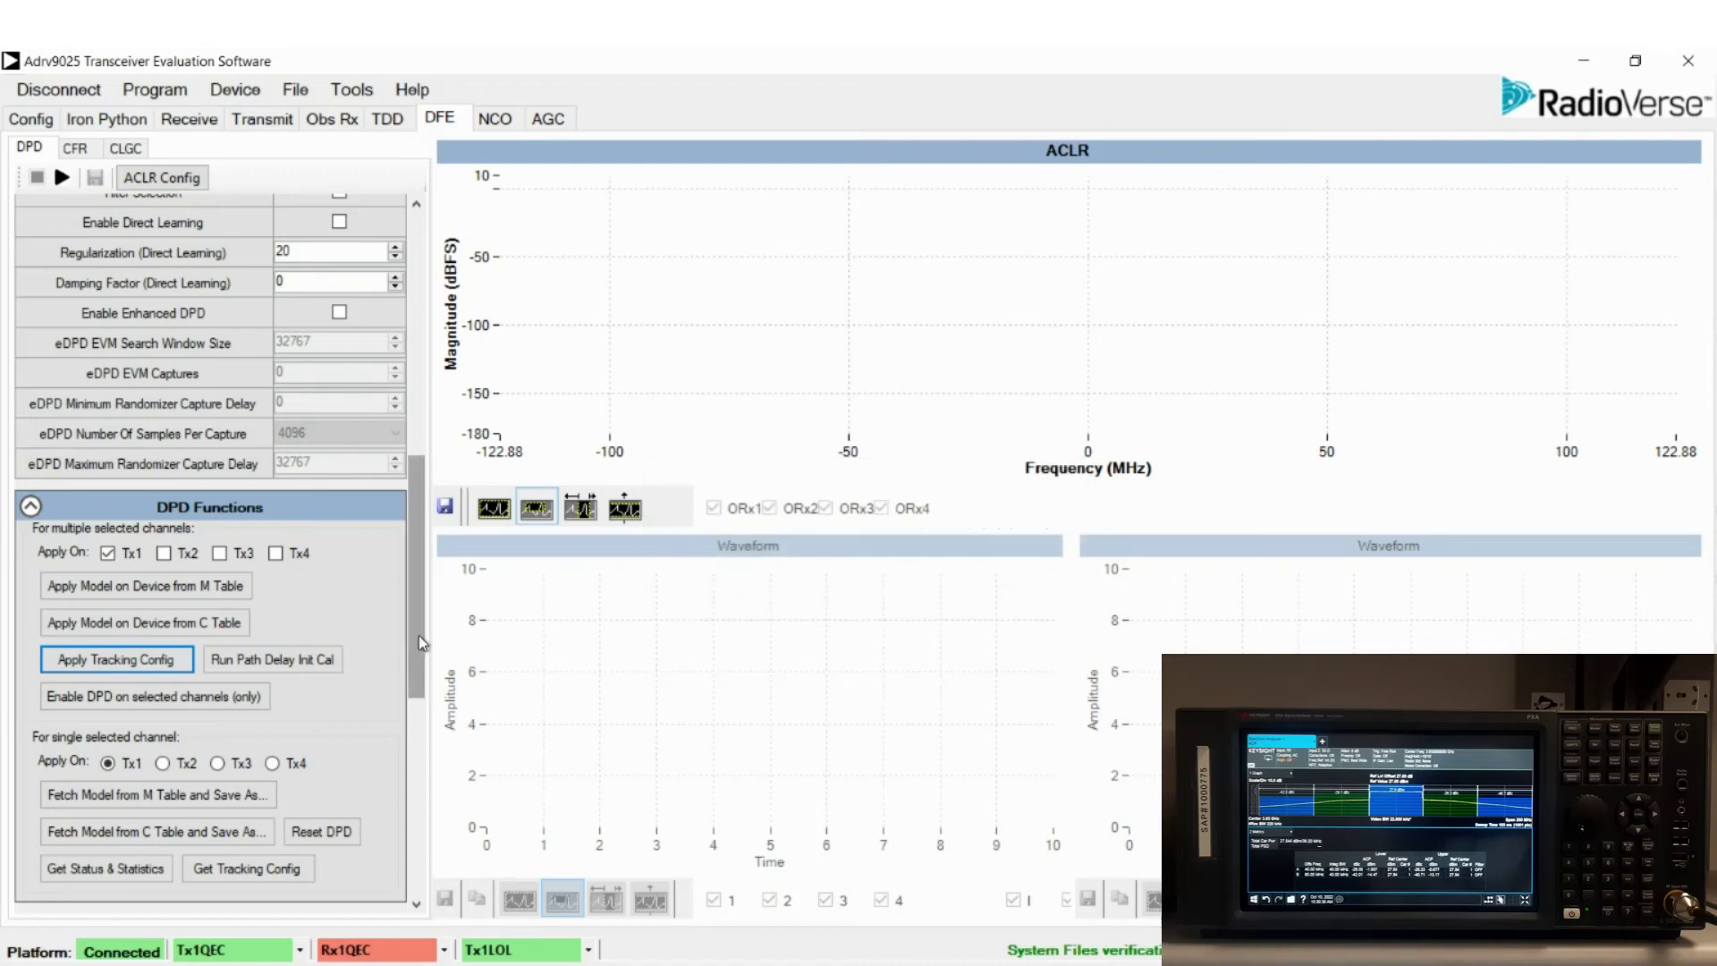
Run the Tx1 path delay init cal and apply the DPD model from the M and C tables
click(272, 659)
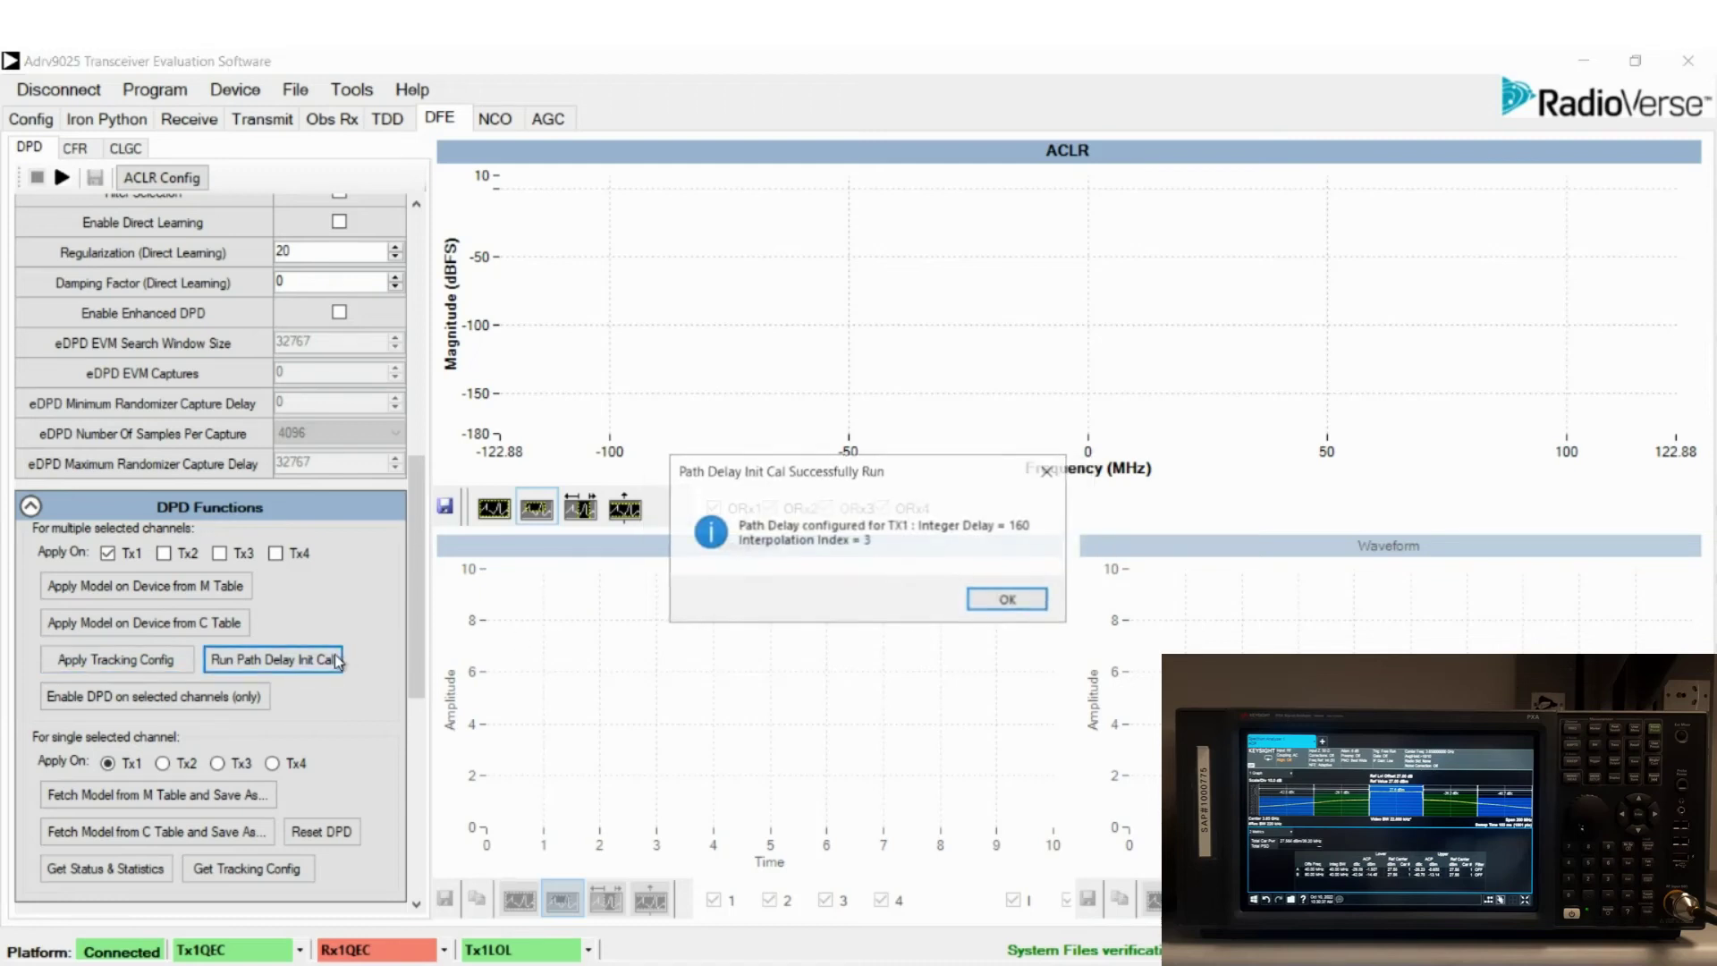
click(1008, 601)
click(184, 588)
click(1031, 599)
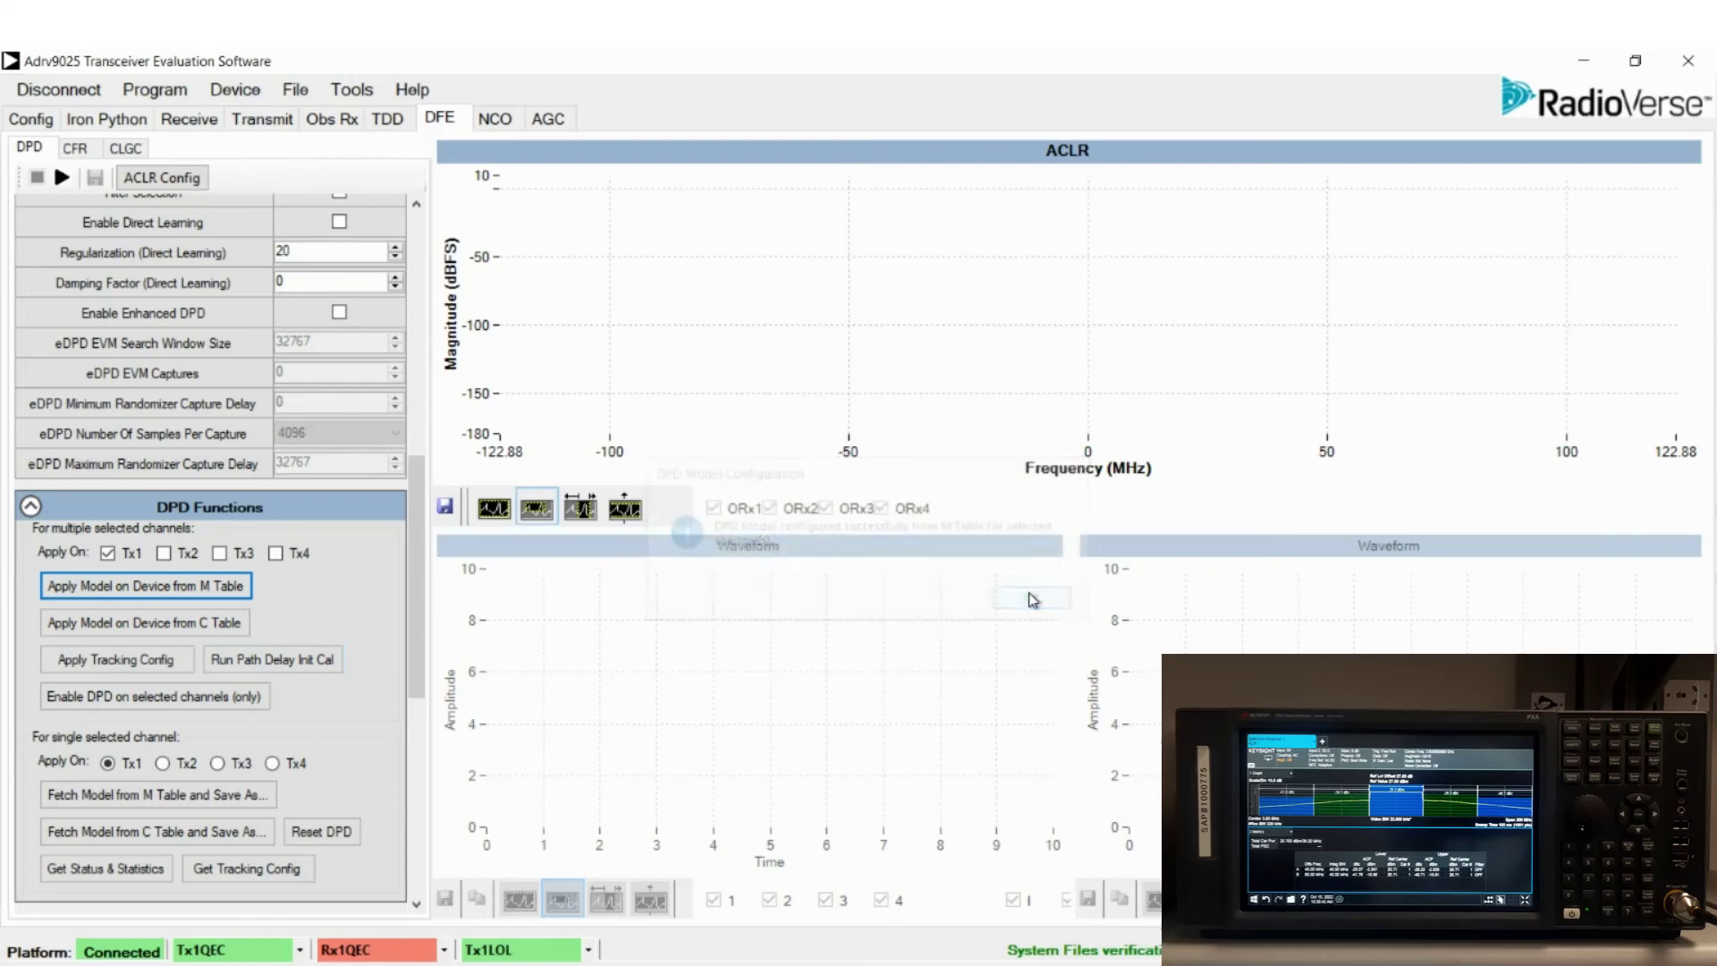
click(230, 622)
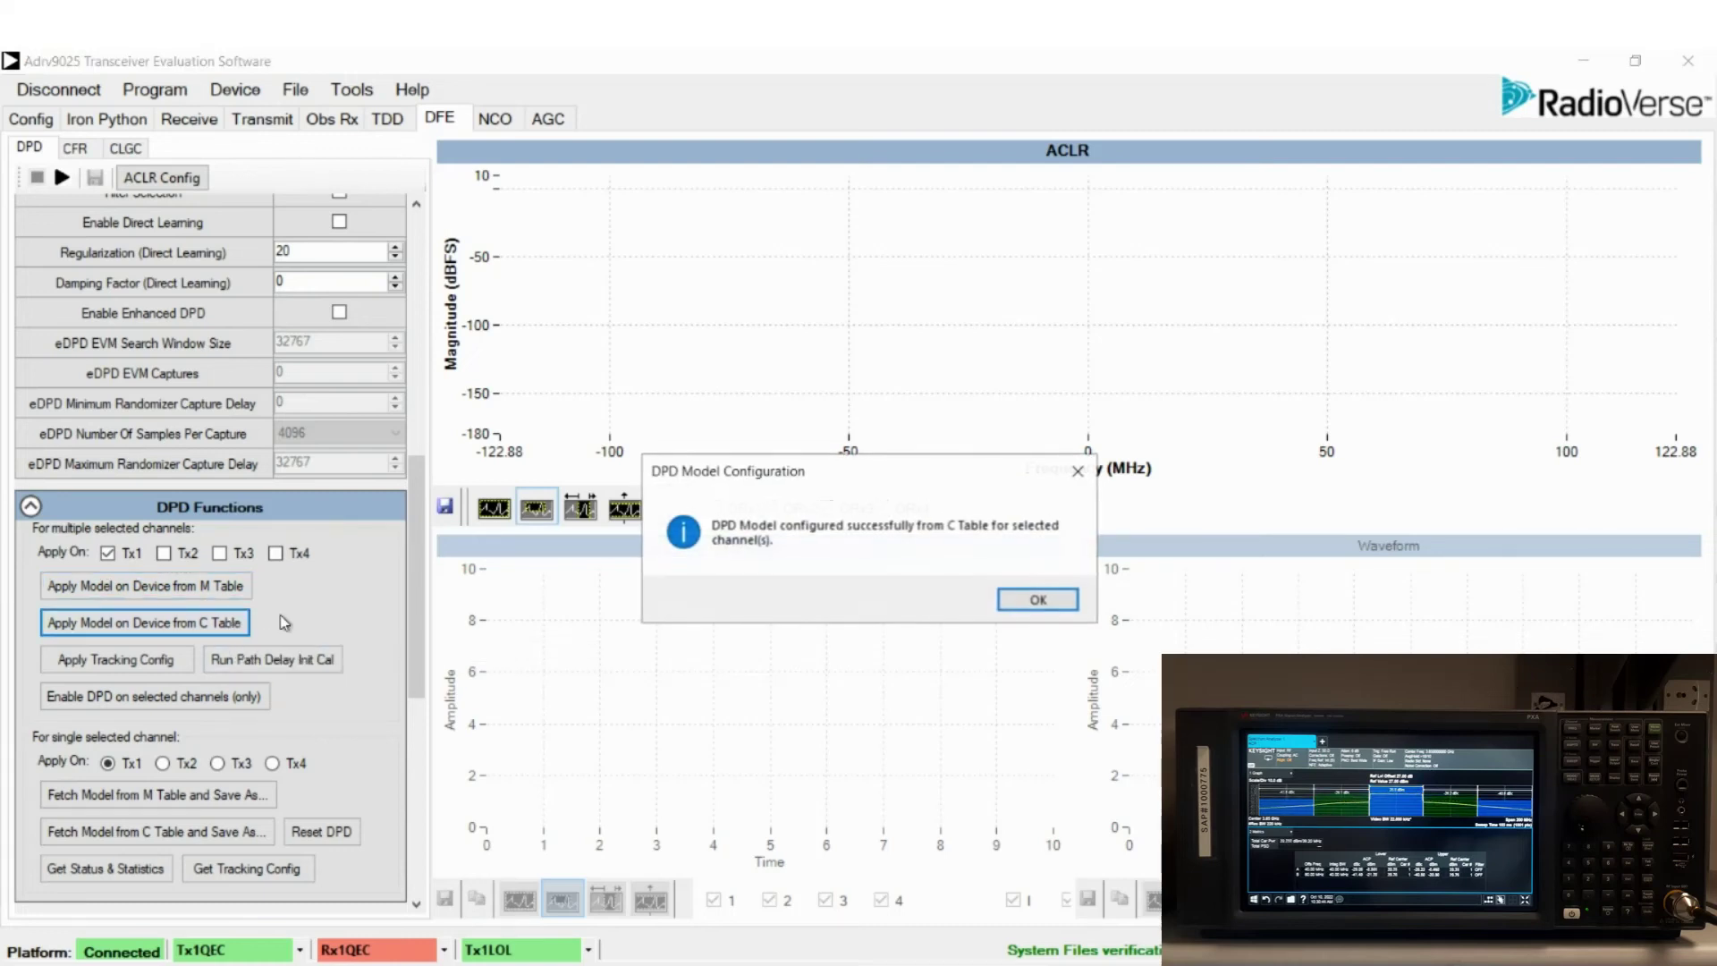
click(1029, 600)
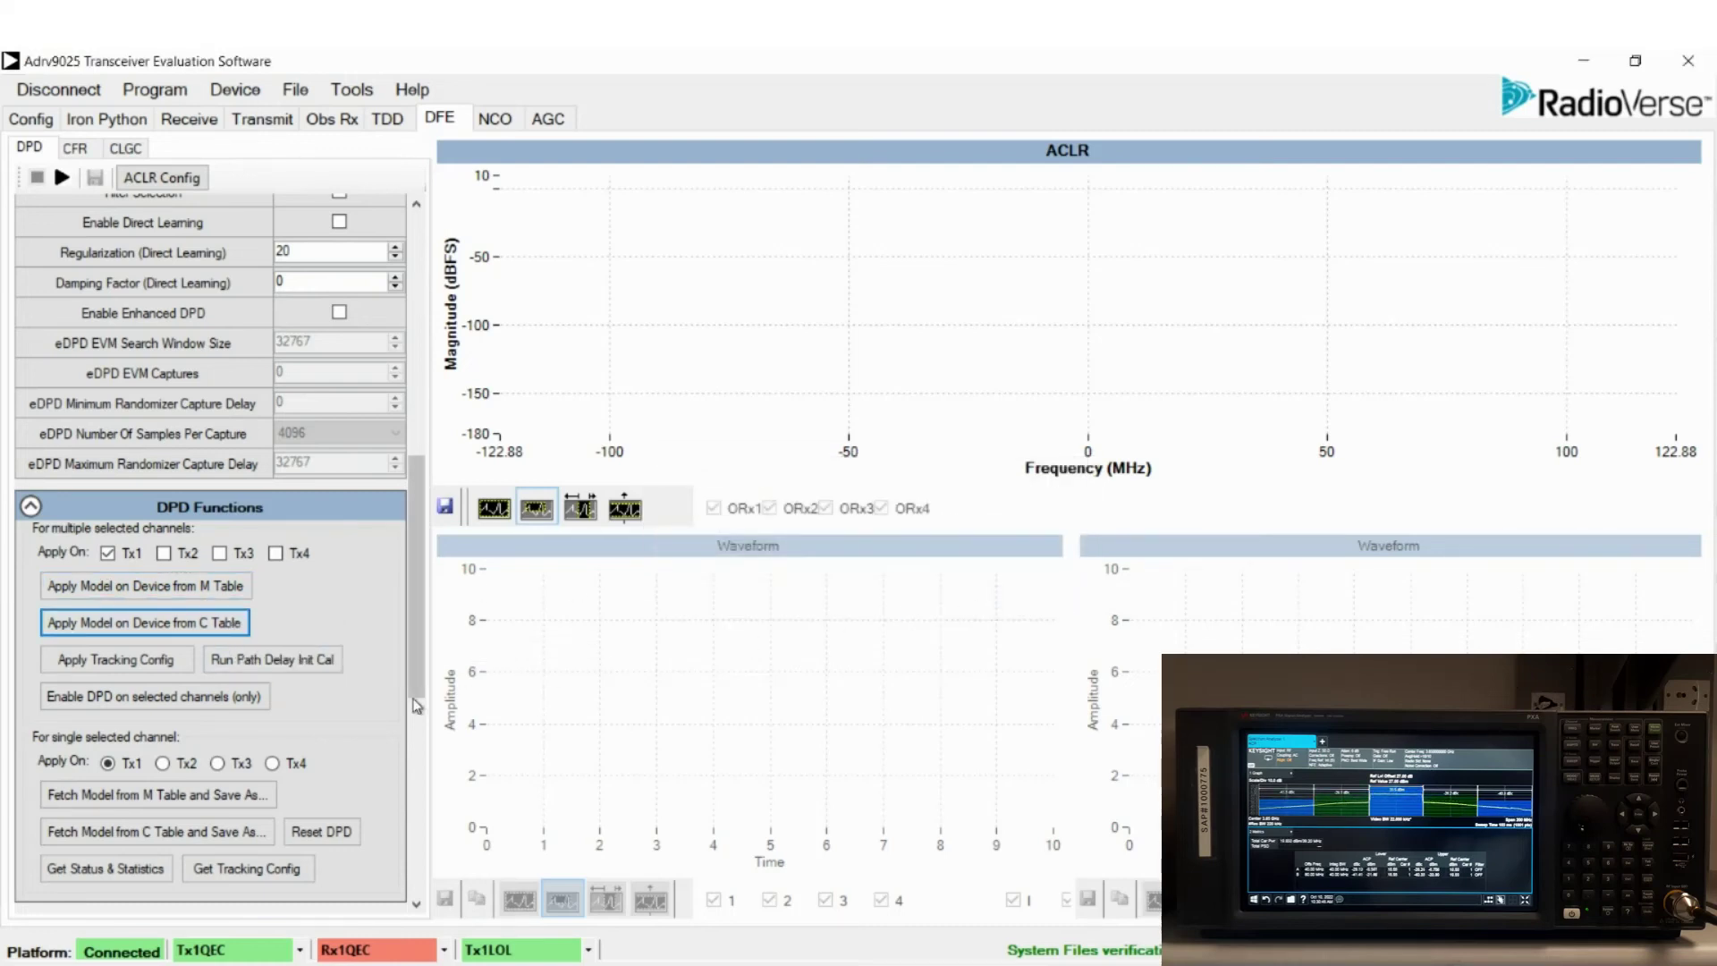
Enable DPD on Tx1
click(231, 698)
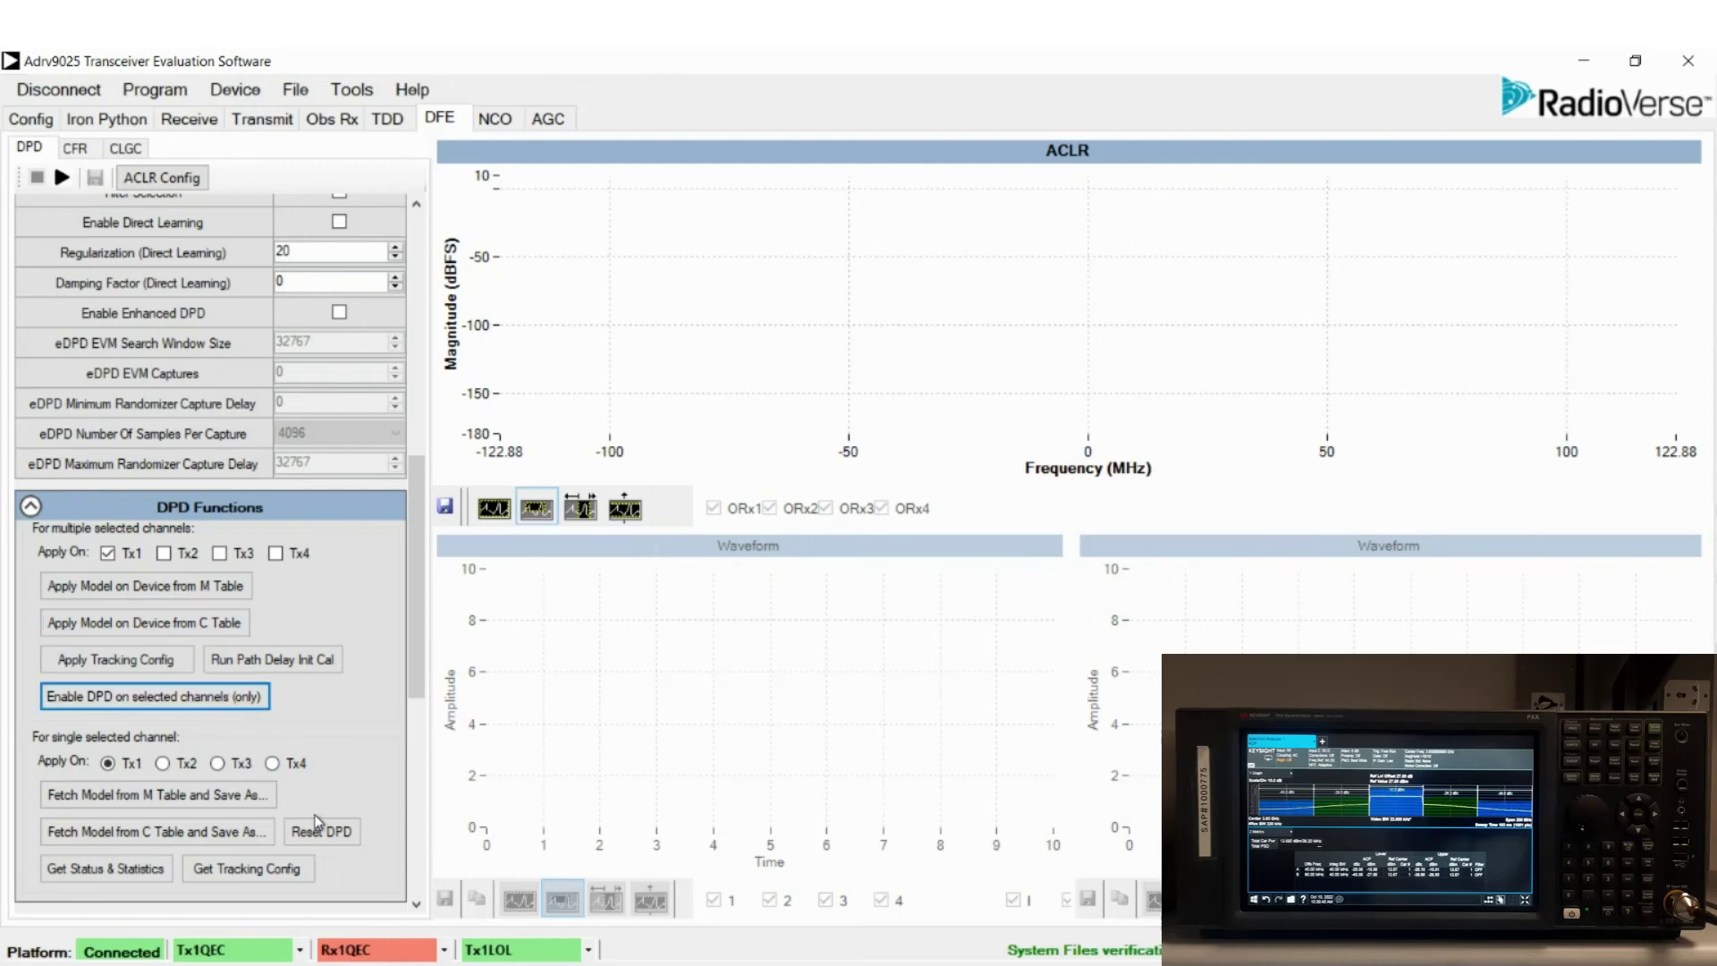
click(324, 835)
click(235, 700)
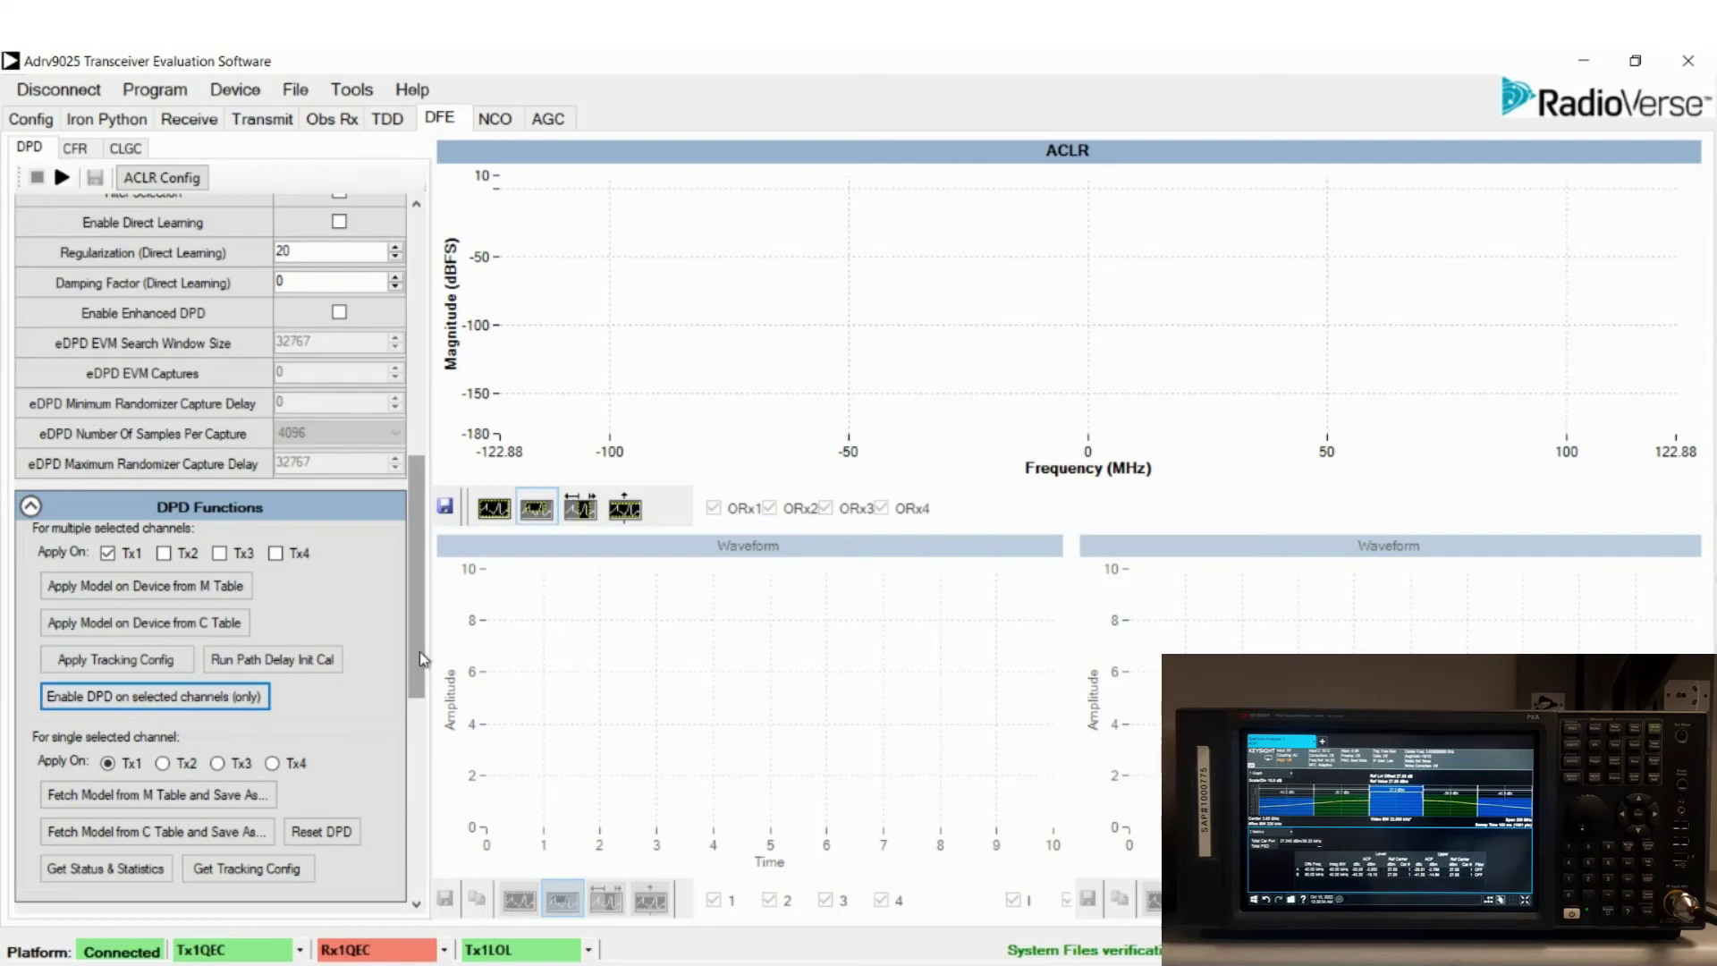
drag(423, 659, 417, 872)
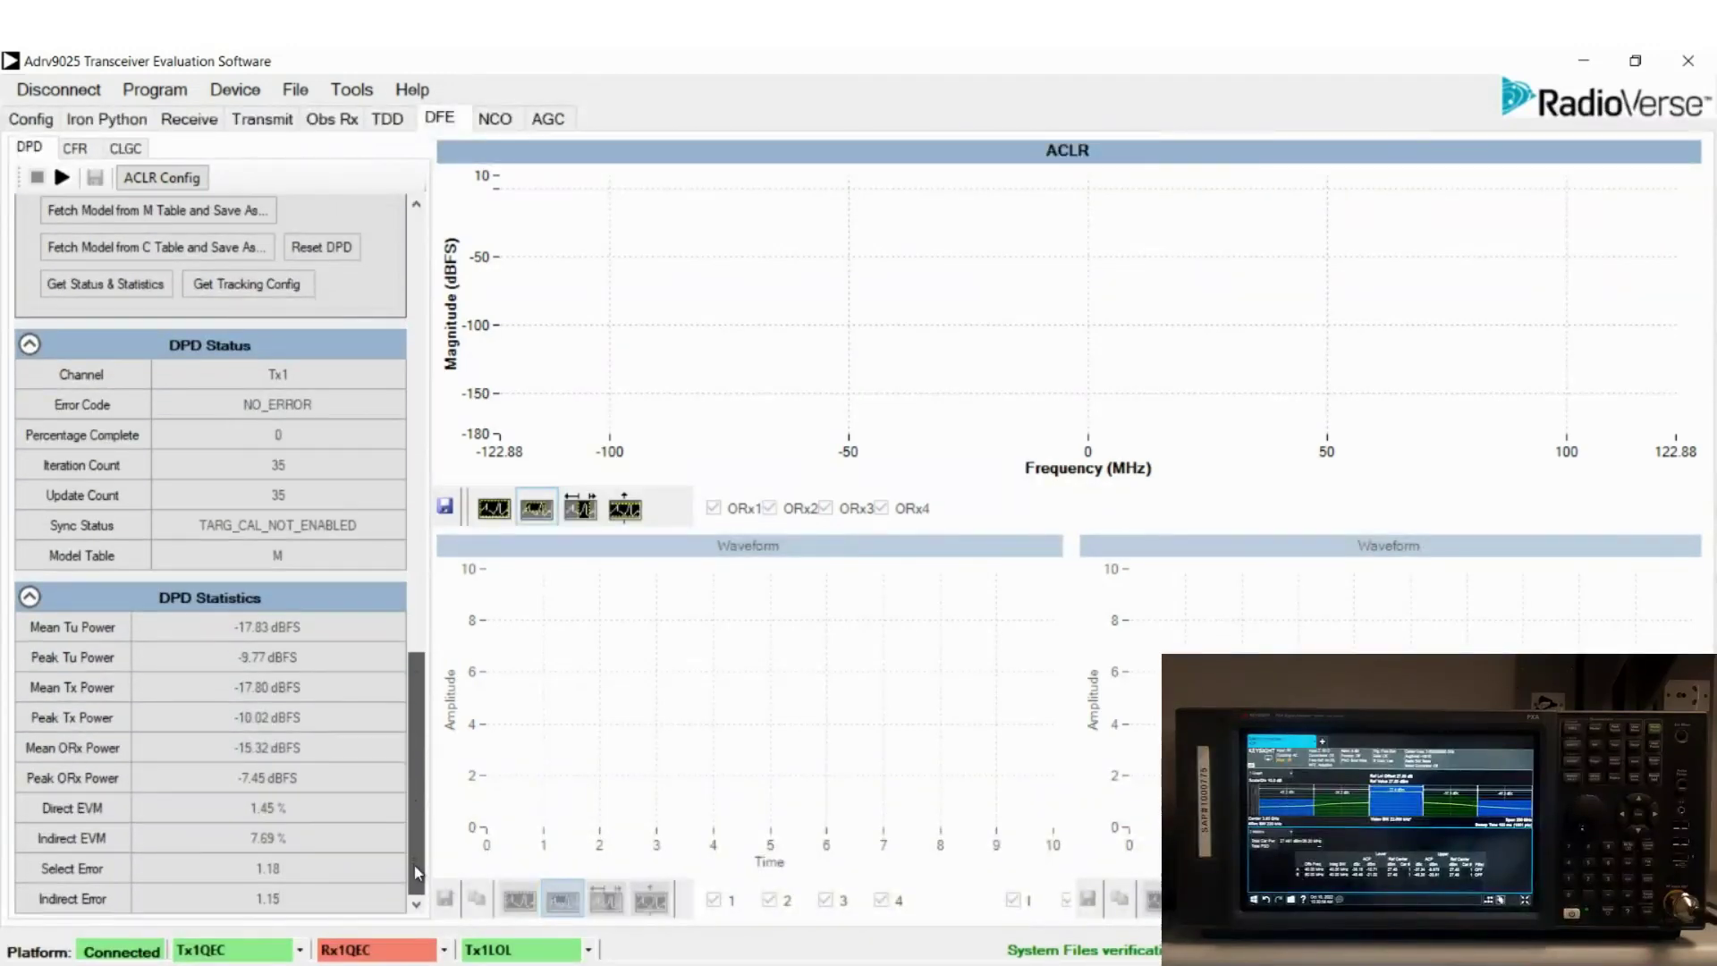
Refresh Tx1 DPD statistics: 6 iterations, 1.44% direct EVM, 7.79% indirect EVM, NO_ERROR
click(145, 291)
click(146, 293)
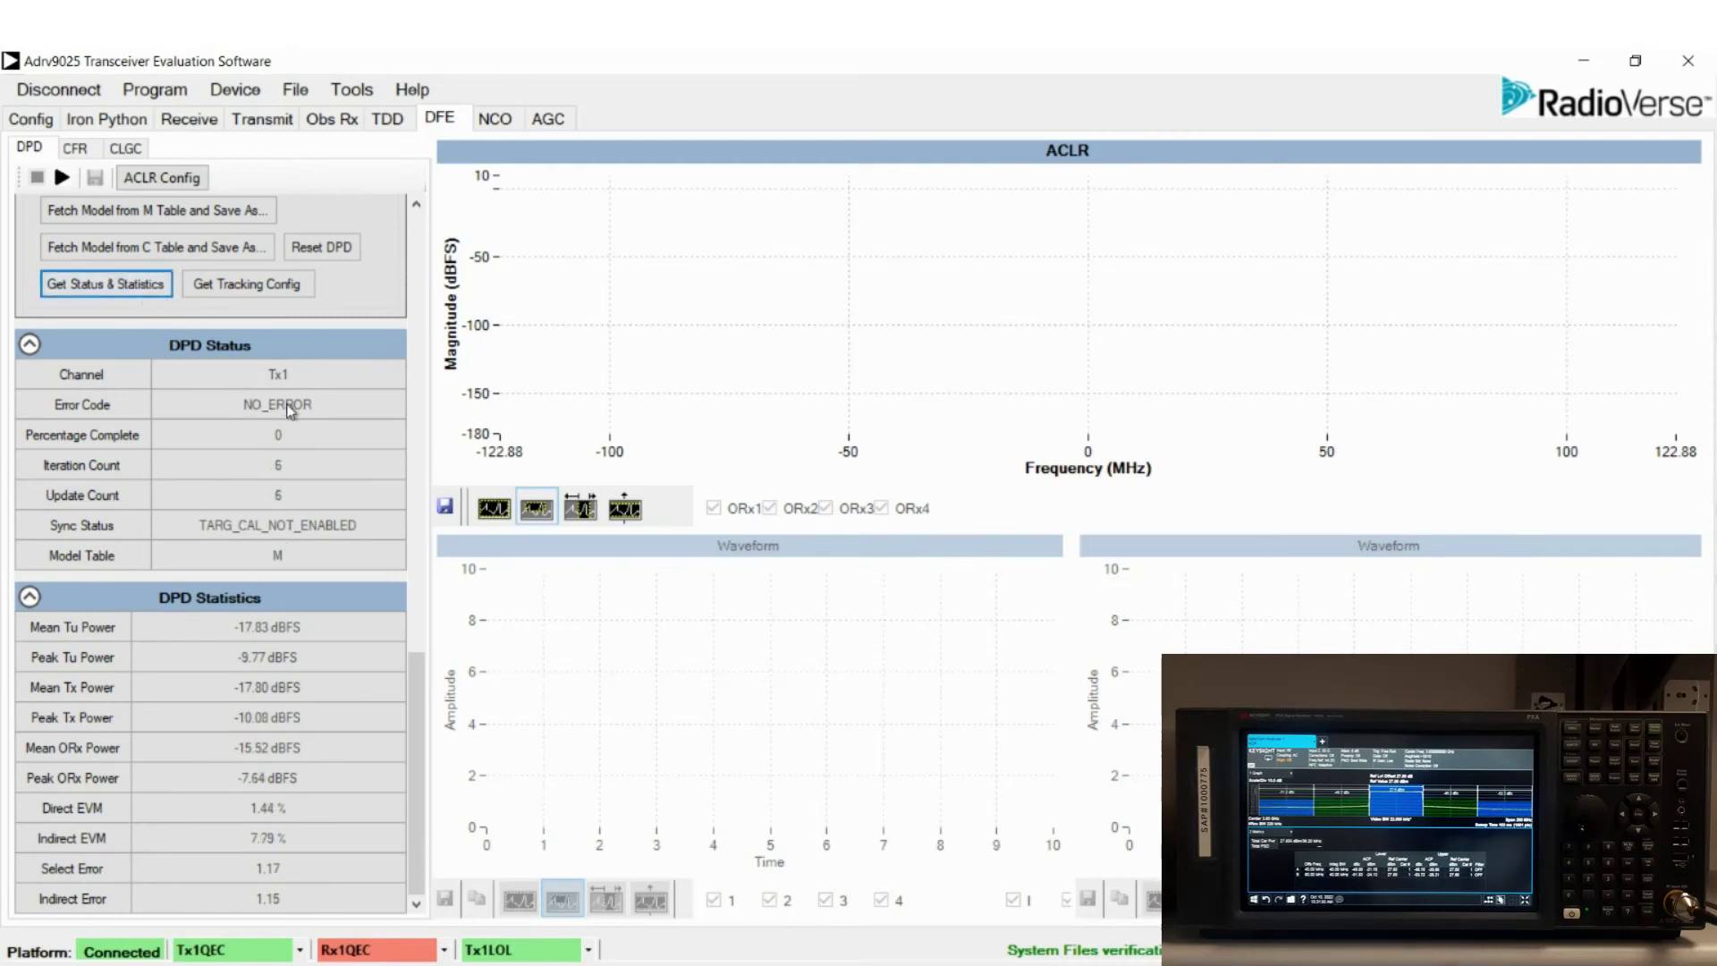